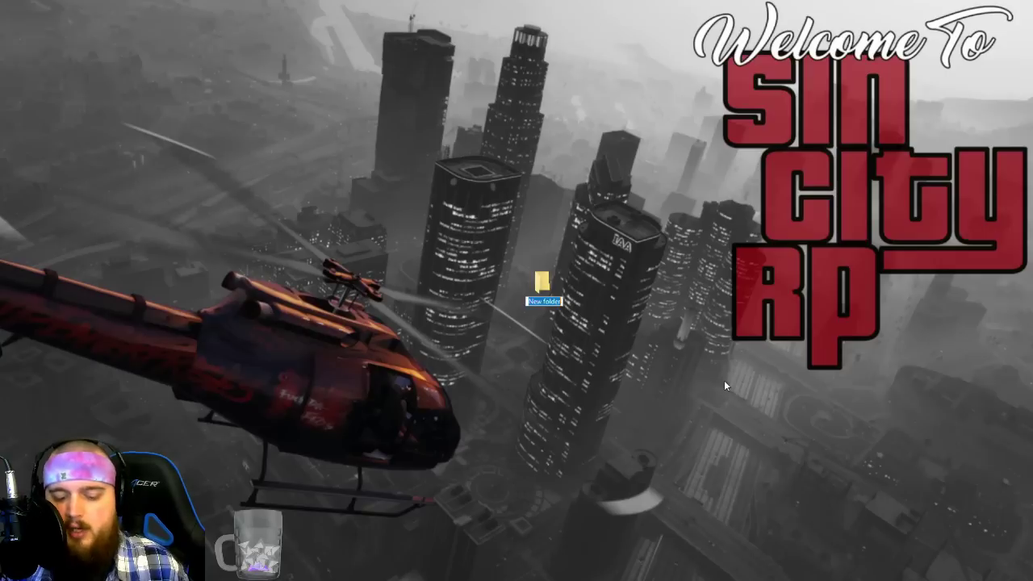
Step: Name the new desktop folder FiveM
{"action": "type", "text": "FiveM"}
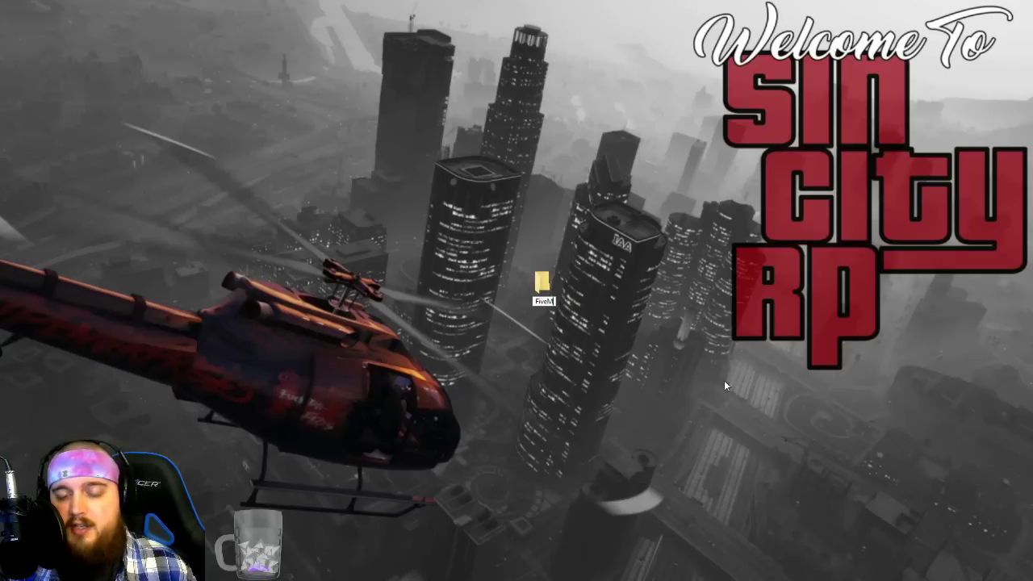
{"action": "key", "text": "Return"}
{"action": "left_click", "coordinate": [635, 330]}
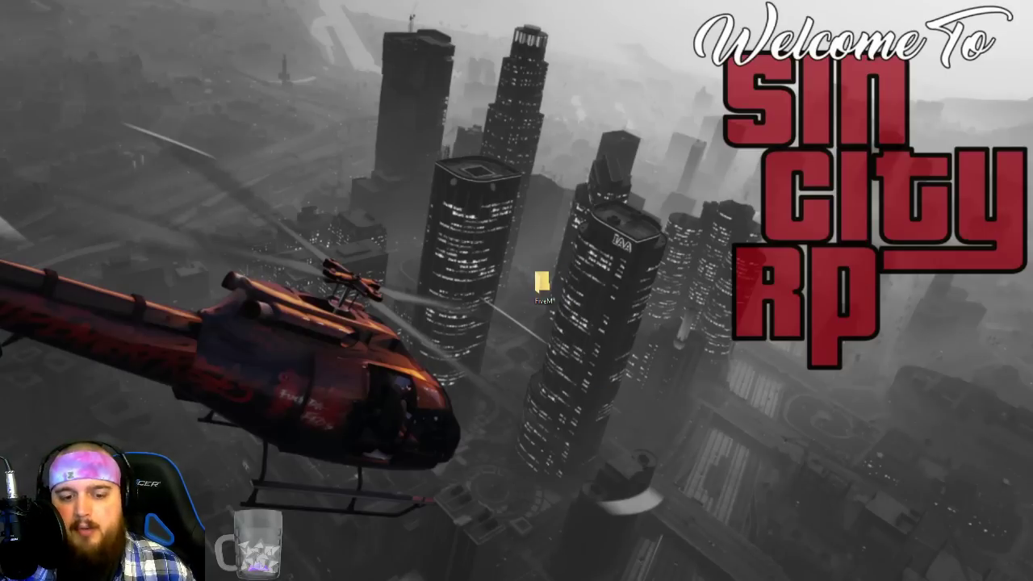
Step: Switch to the browser, download the FiveM client from fivem.net and agree to its Terms of Service
{"action": "mouse_move", "coordinate": [293, 574]}
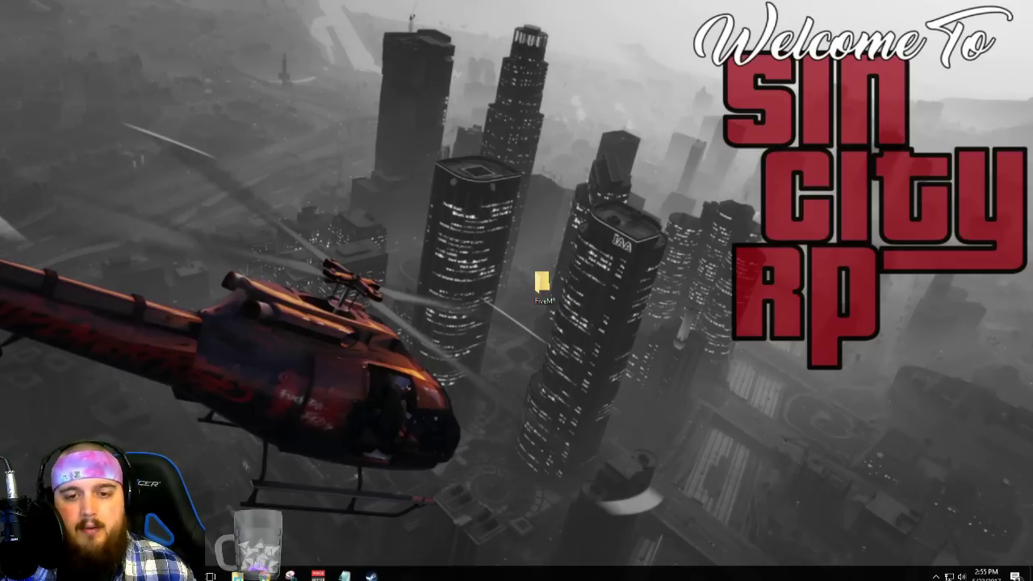
{"action": "left_click", "coordinate": [263, 575]}
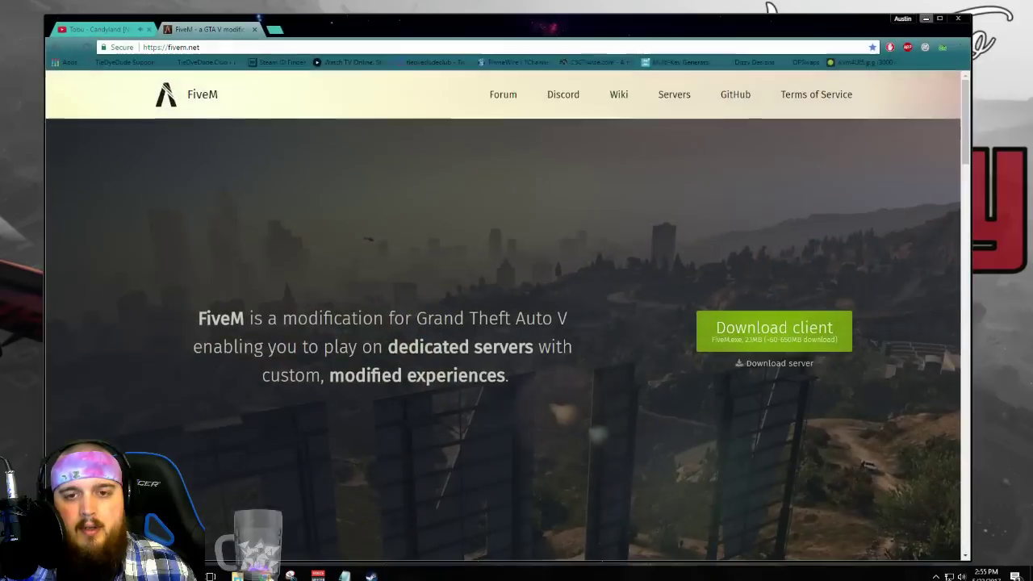
{"action": "left_click", "coordinate": [351, 47]}
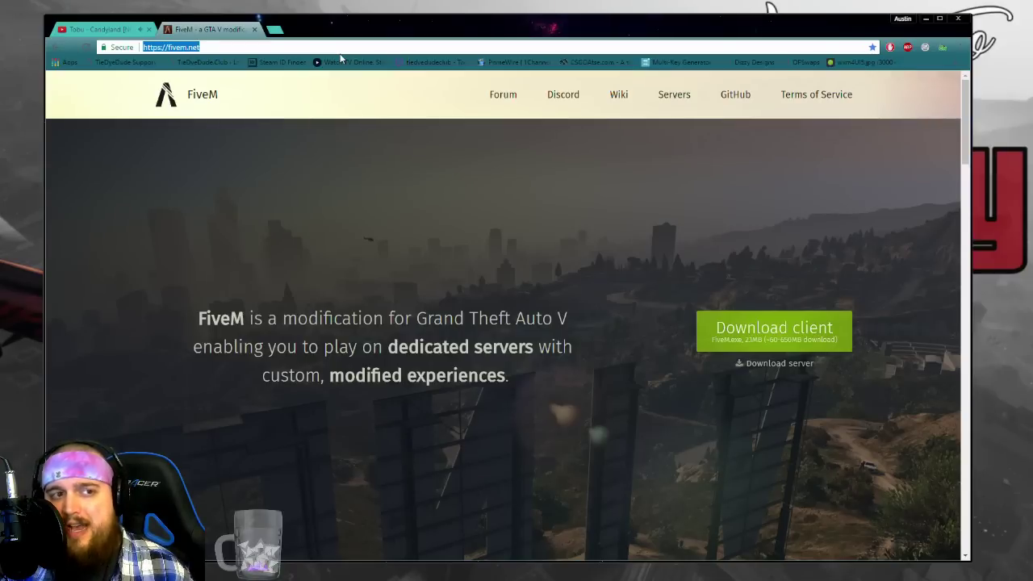
{"action": "left_click", "coordinate": [394, 289]}
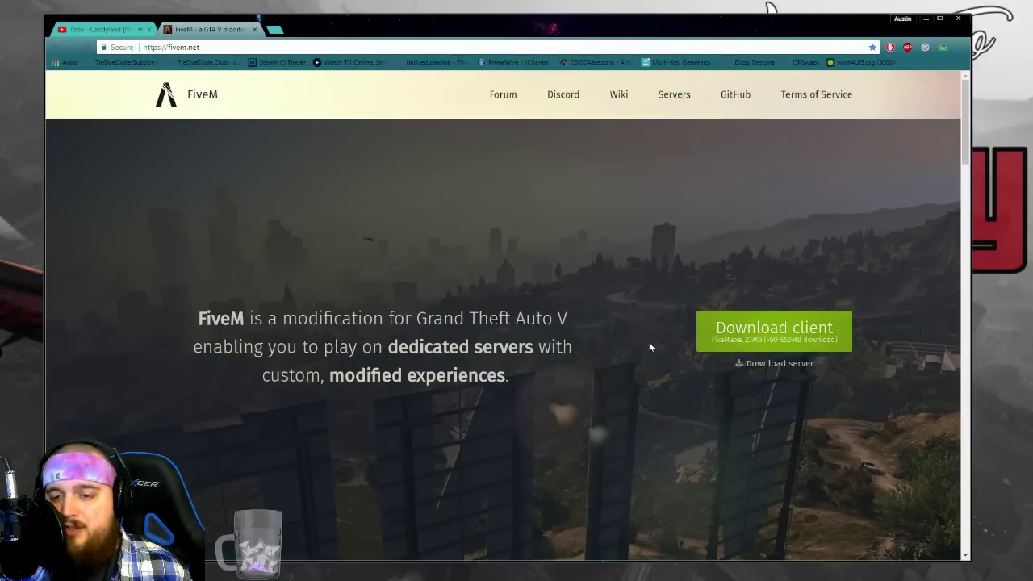
{"action": "left_click", "coordinate": [772, 329]}
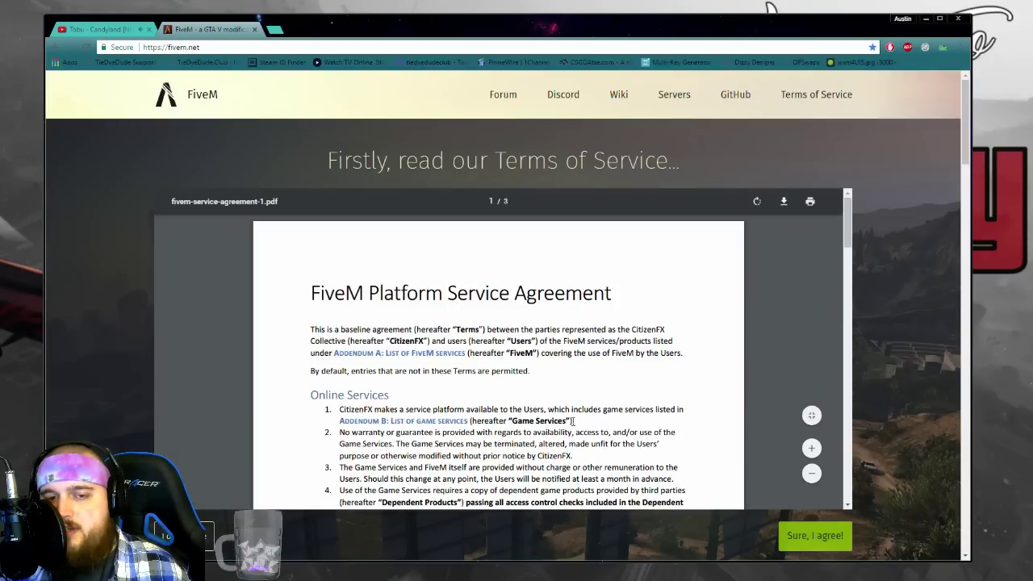
{"action": "left_click", "coordinate": [822, 536]}
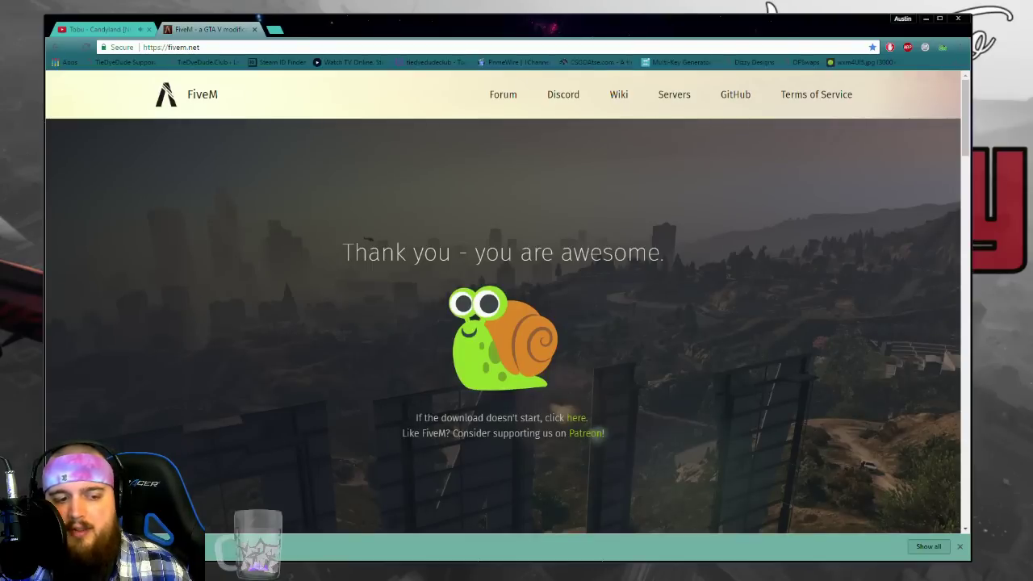
Step: Show the downloaded file in the Downloads folder and copy the FiveM application
{"action": "right_click", "coordinate": [178, 541]}
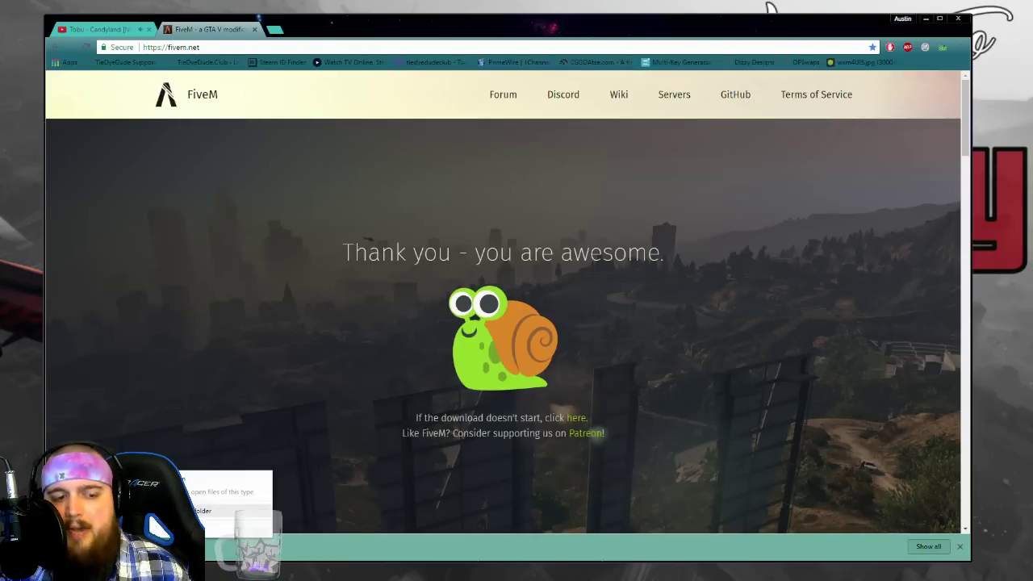
{"action": "left_click", "coordinate": [202, 511]}
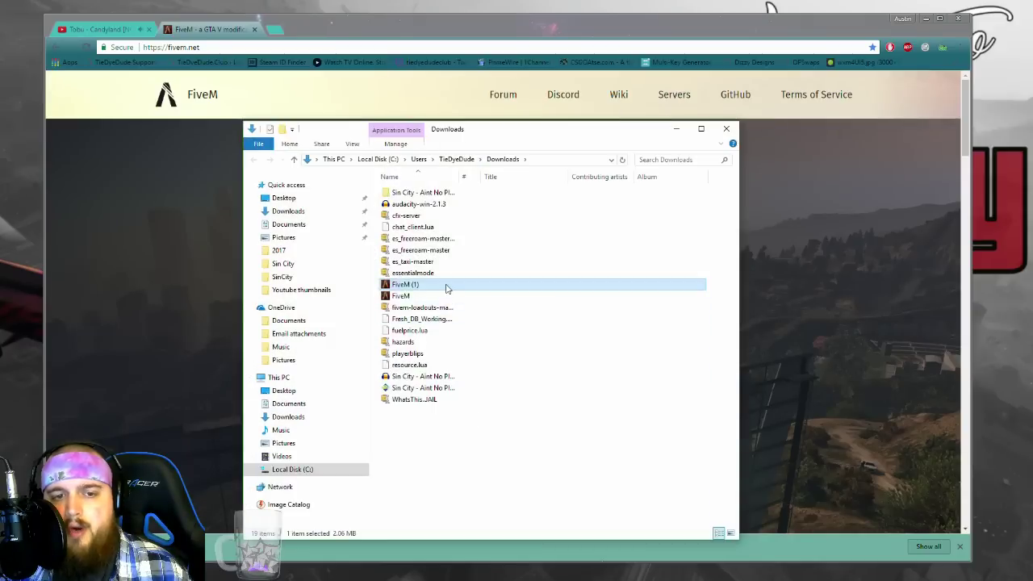
{"action": "right_click", "coordinate": [433, 297]}
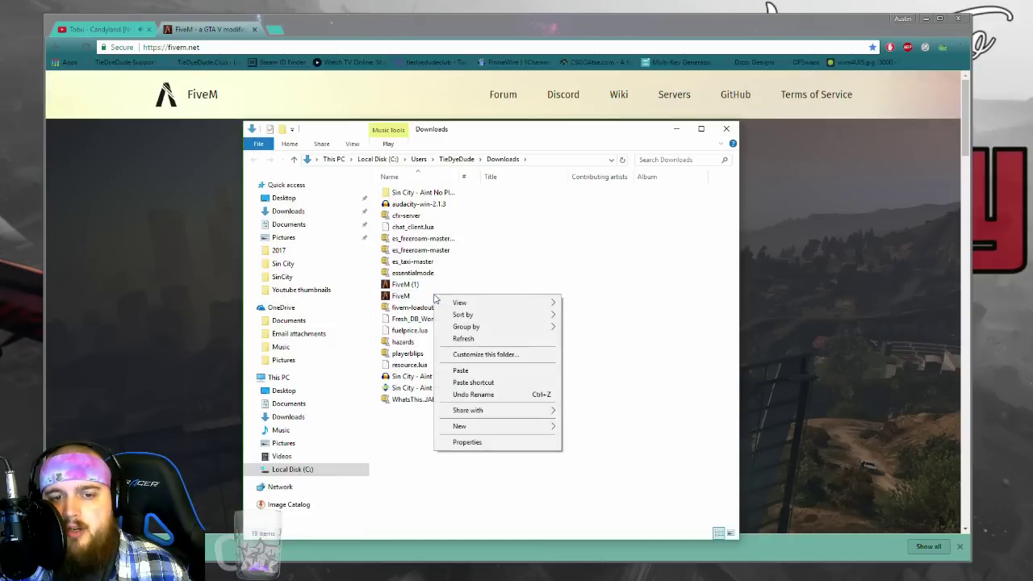
{"action": "left_click", "coordinate": [428, 299]}
{"action": "right_click", "coordinate": [425, 301]}
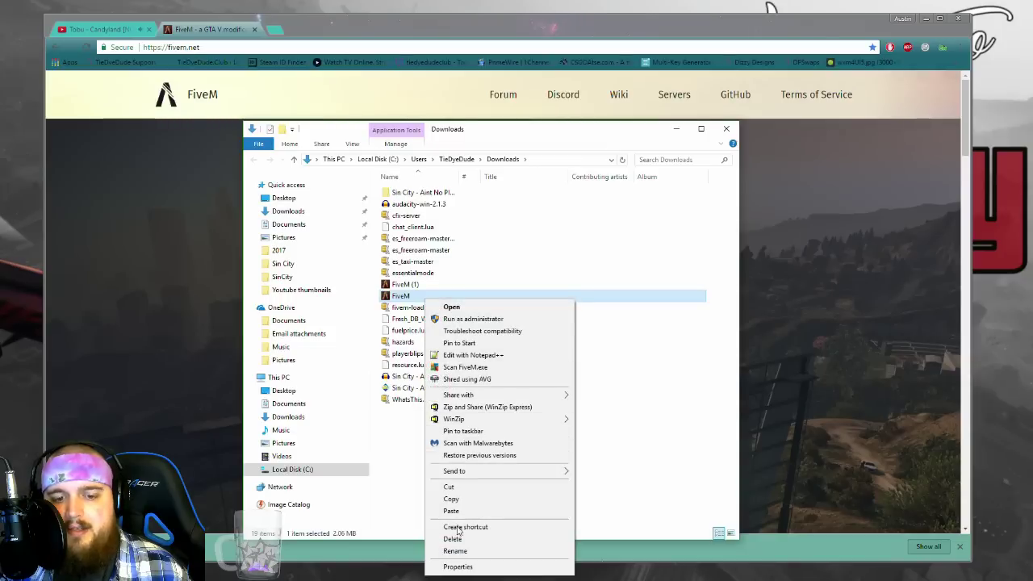
{"action": "left_click", "coordinate": [466, 500]}
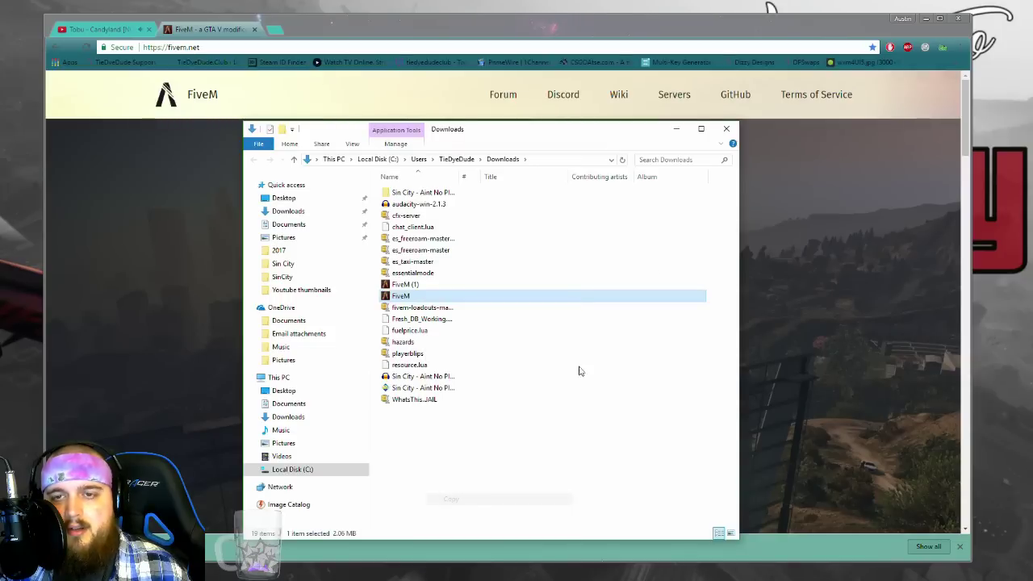
Step: Close the Downloads window, minimize the browser and paste the FiveM application into the desktop FiveM folder
{"action": "left_click", "coordinate": [727, 128]}
{"action": "left_click", "coordinate": [928, 19]}
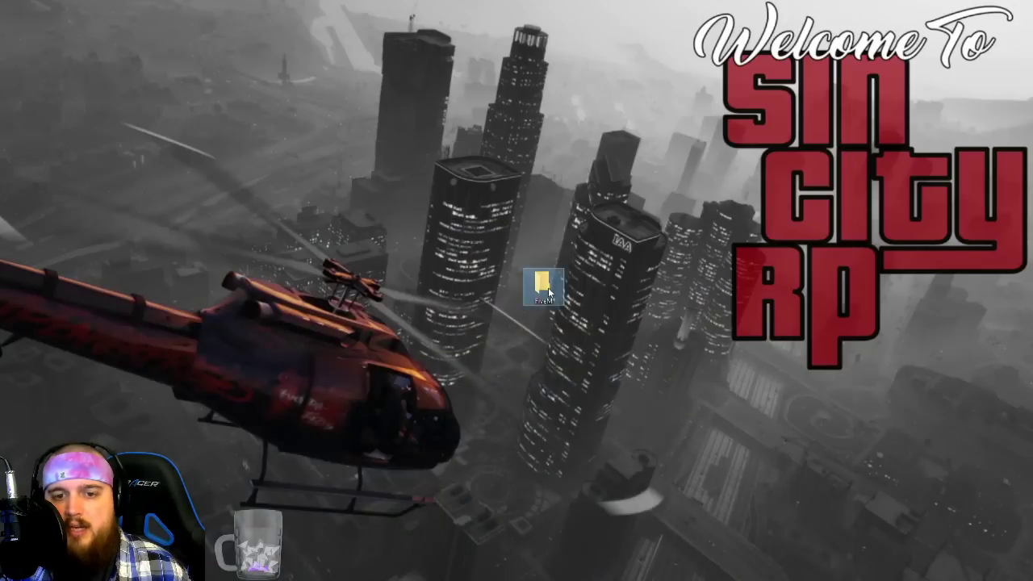
{"action": "double_click", "coordinate": [535, 281]}
{"action": "right_click", "coordinate": [513, 268]}
{"action": "left_click", "coordinate": [537, 342]}
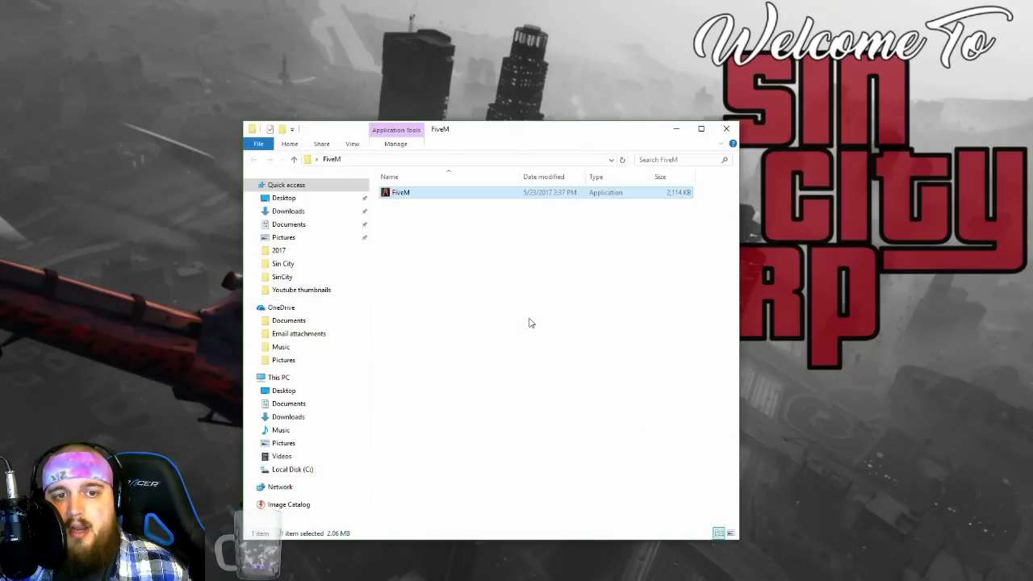
Step: Run the FiveM application from the desktop folder, allowing the unverified publisher, and reposition its game-folder selection dialog
{"action": "left_click", "coordinate": [418, 192]}
{"action": "double_click", "coordinate": [418, 192]}
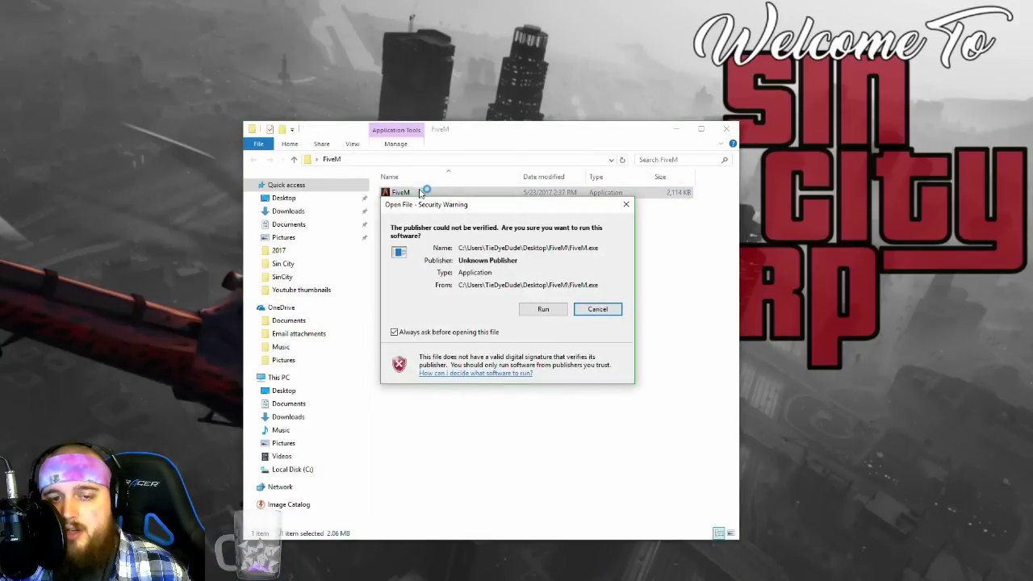
{"action": "left_click", "coordinate": [545, 312]}
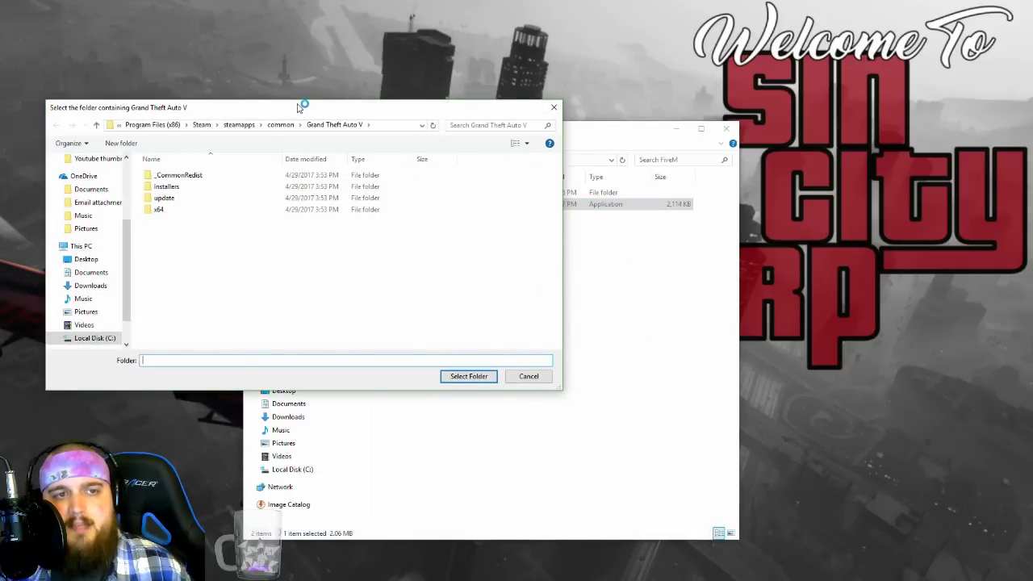
{"action": "left_click_drag", "start_coordinate": [298, 108], "coordinate": [518, 130]}
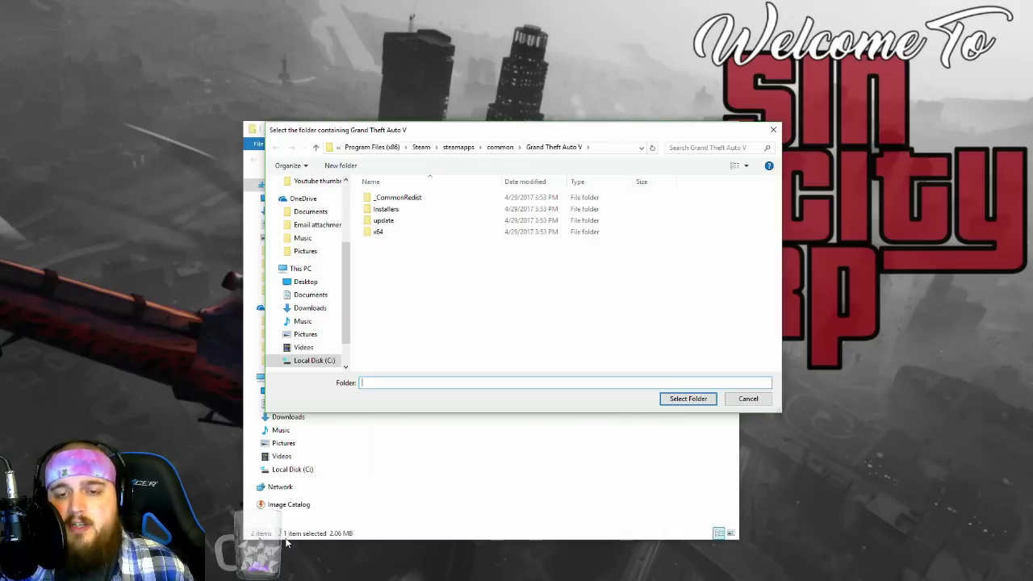
Step: Switch to Steam and browse the local files of Grand Theft Auto V from the game's properties
{"action": "mouse_move", "coordinate": [287, 577]}
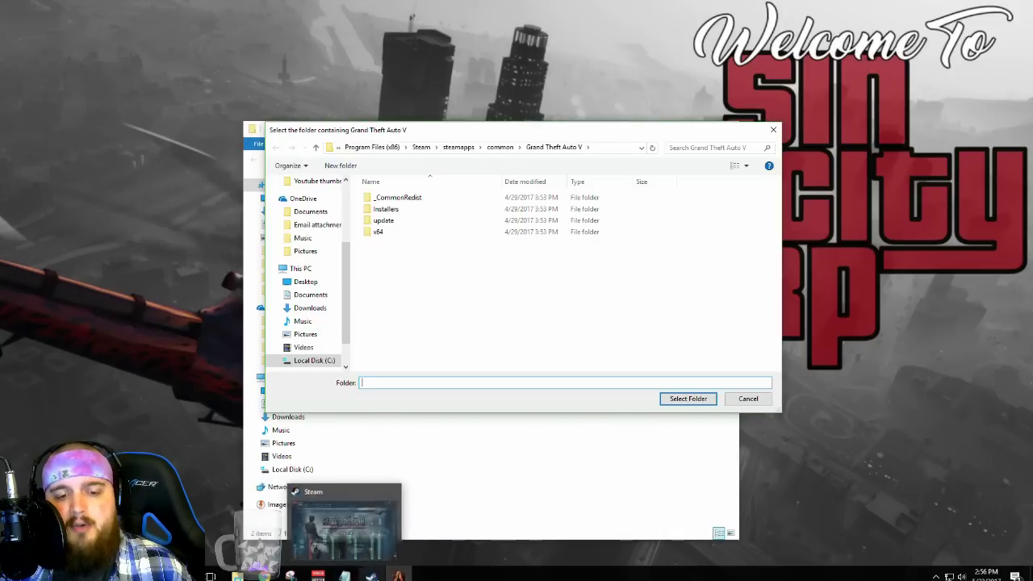
{"action": "left_click", "coordinate": [370, 576]}
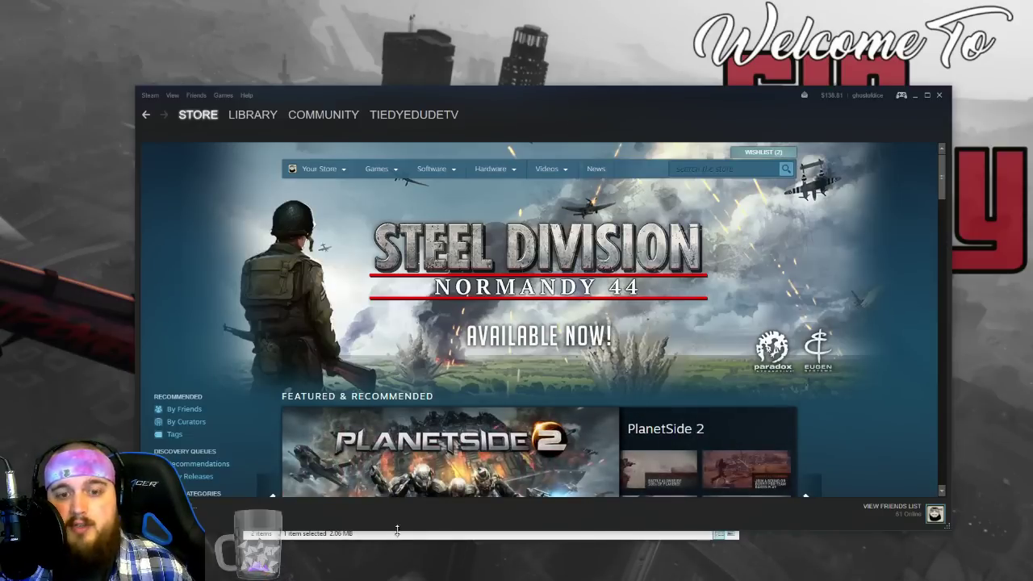
{"action": "left_click", "coordinate": [252, 114]}
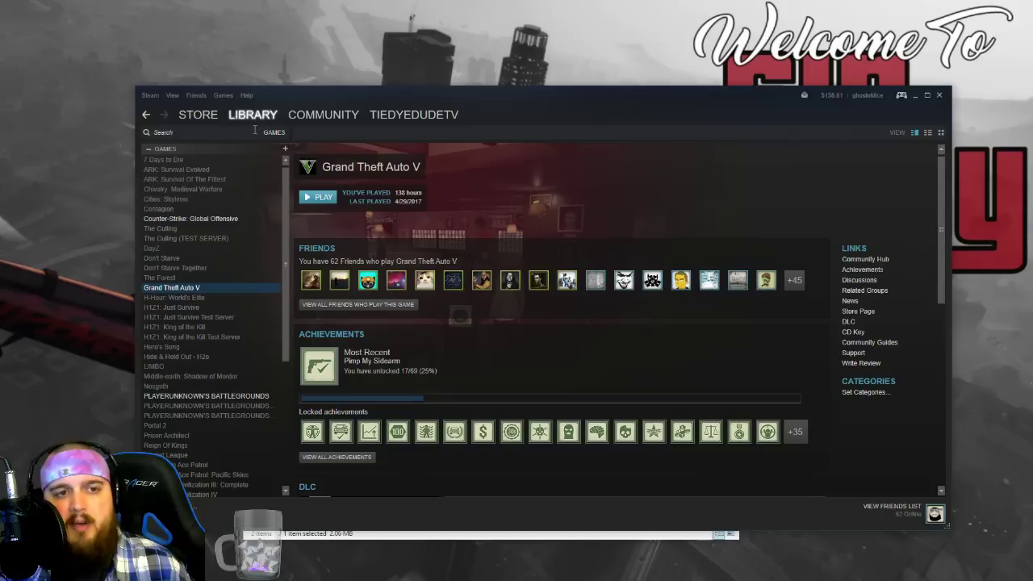
{"action": "right_click", "coordinate": [211, 289]}
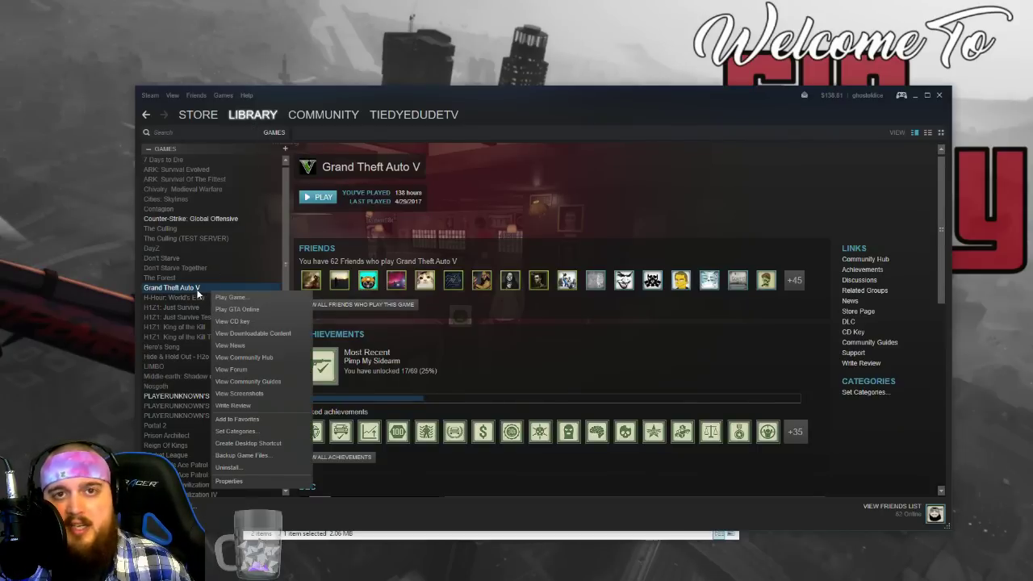
{"action": "left_click", "coordinate": [243, 479]}
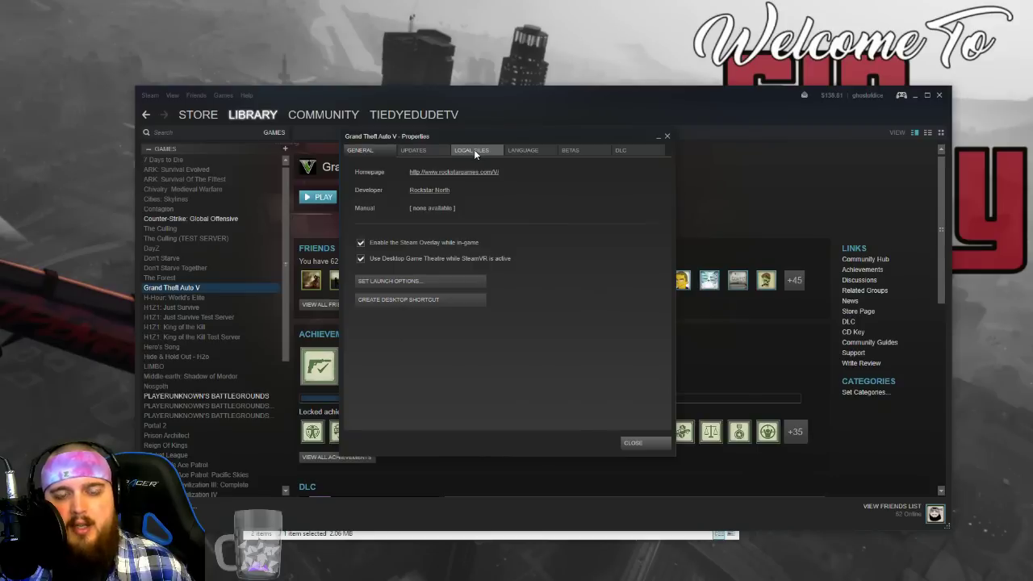
{"action": "left_click", "coordinate": [474, 149]}
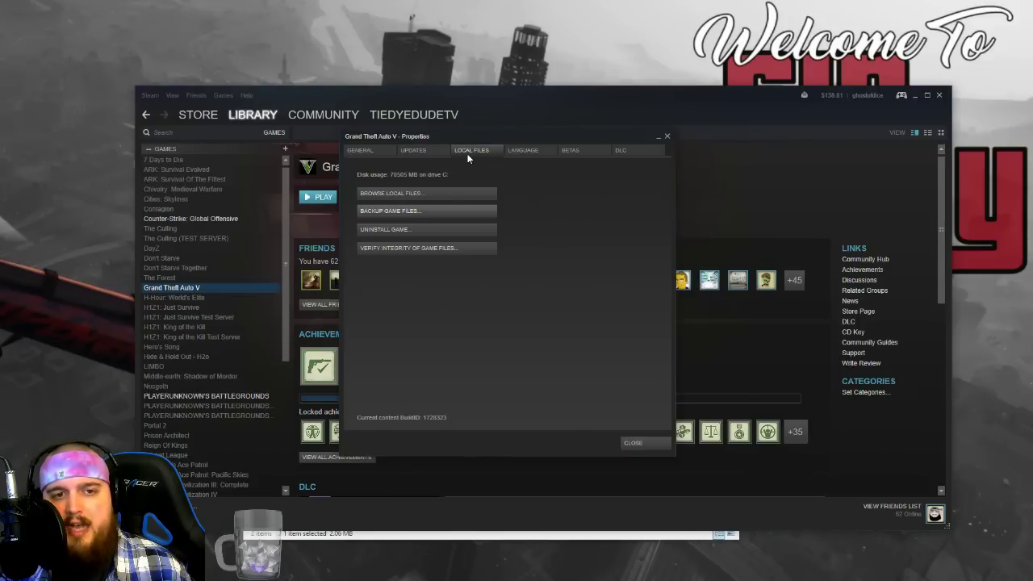
{"action": "left_click", "coordinate": [418, 193]}
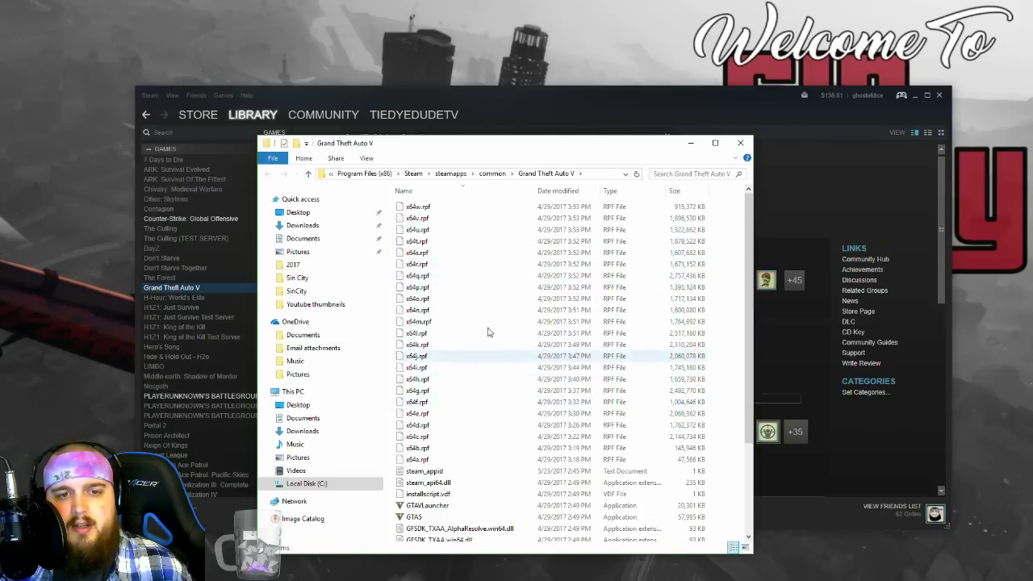
Step: Copy the Grand Theft Auto V folder path, close the folder window and paste the path into a blank Notepad document
{"action": "left_click", "coordinate": [593, 174]}
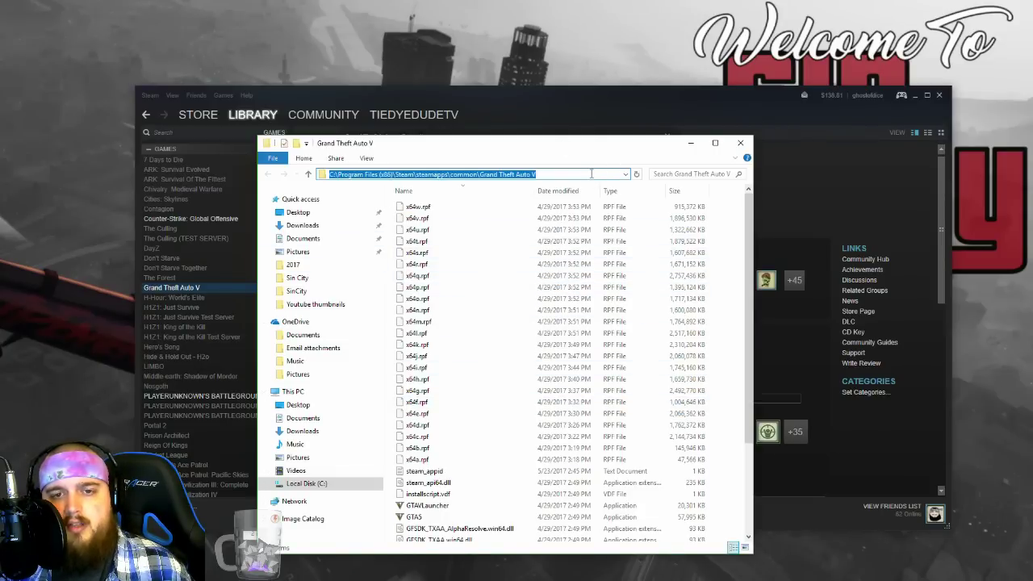
{"action": "right_click", "coordinate": [497, 179]}
{"action": "left_click", "coordinate": [525, 212]}
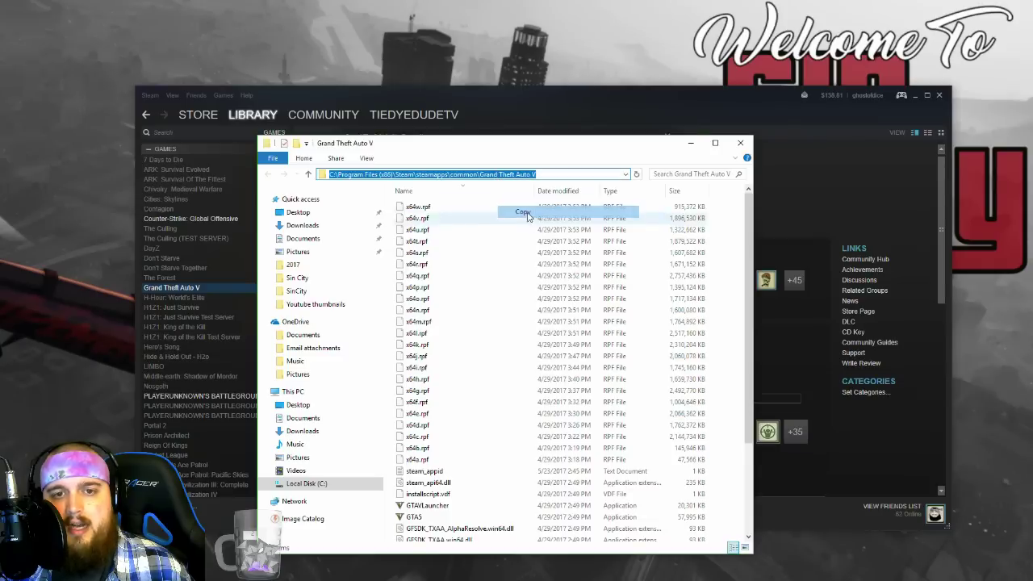
{"action": "left_click", "coordinate": [742, 144]}
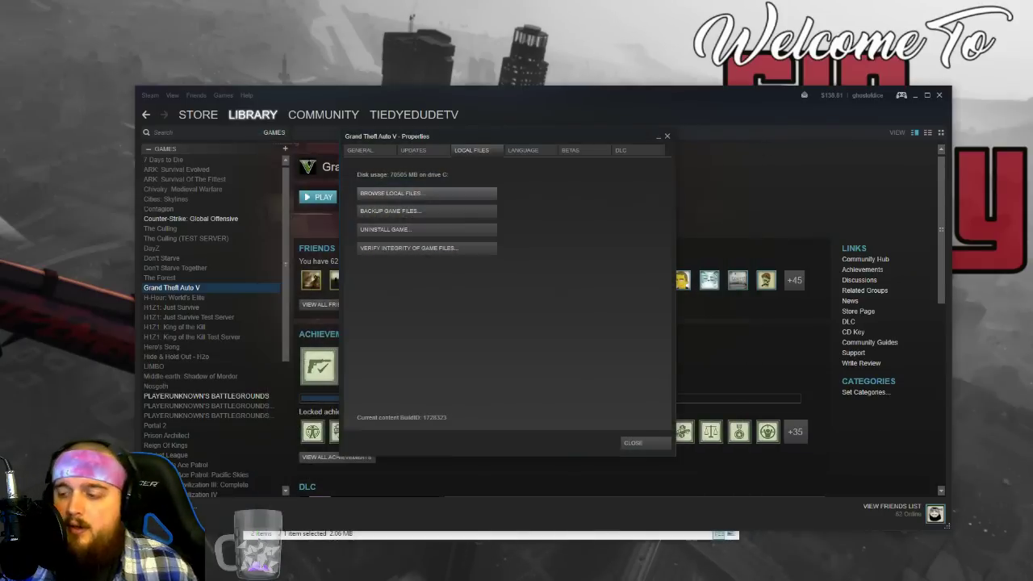
{"action": "left_click_drag", "start_coordinate": [1032, 247], "coordinate": [732, 159]}
{"action": "right_click", "coordinate": [405, 204]}
{"action": "left_click", "coordinate": [433, 244]}
Step: Close the Grand Theft Auto V properties and the Steam window
{"action": "left_click", "coordinate": [491, 135]}
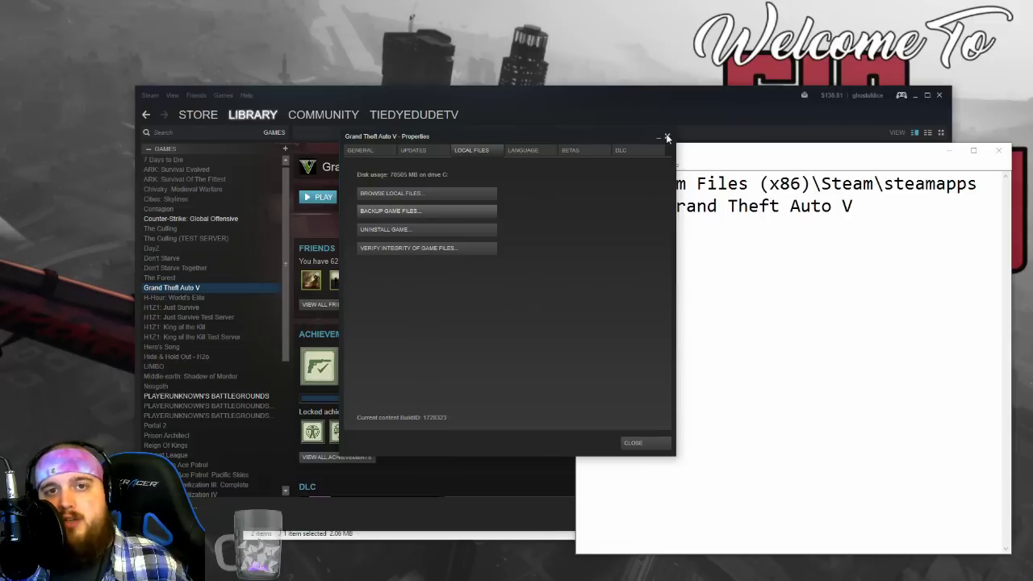
{"action": "left_click", "coordinate": [666, 138]}
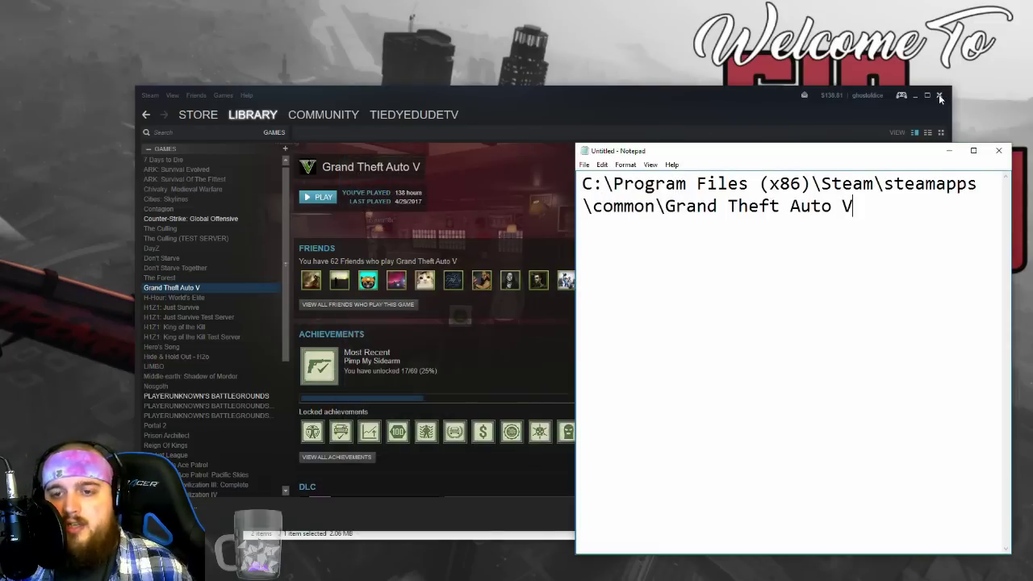
{"action": "left_click", "coordinate": [939, 96]}
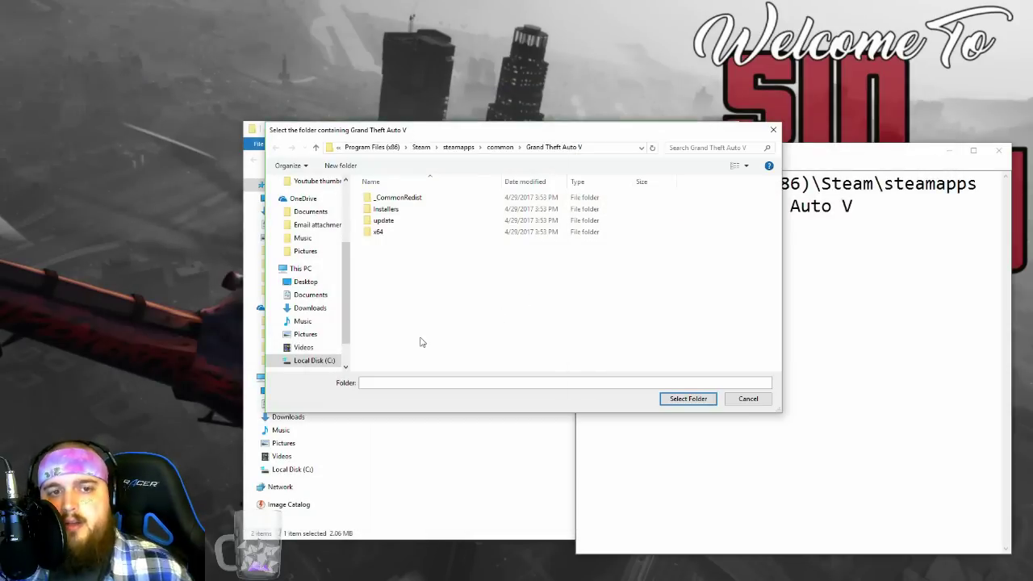
Step: Choose the Grand Theft Auto V folder inside steamapps\common as FiveM's game folder and accept the Windows version notice
{"action": "left_click_drag", "start_coordinate": [523, 134], "coordinate": [309, 119]}
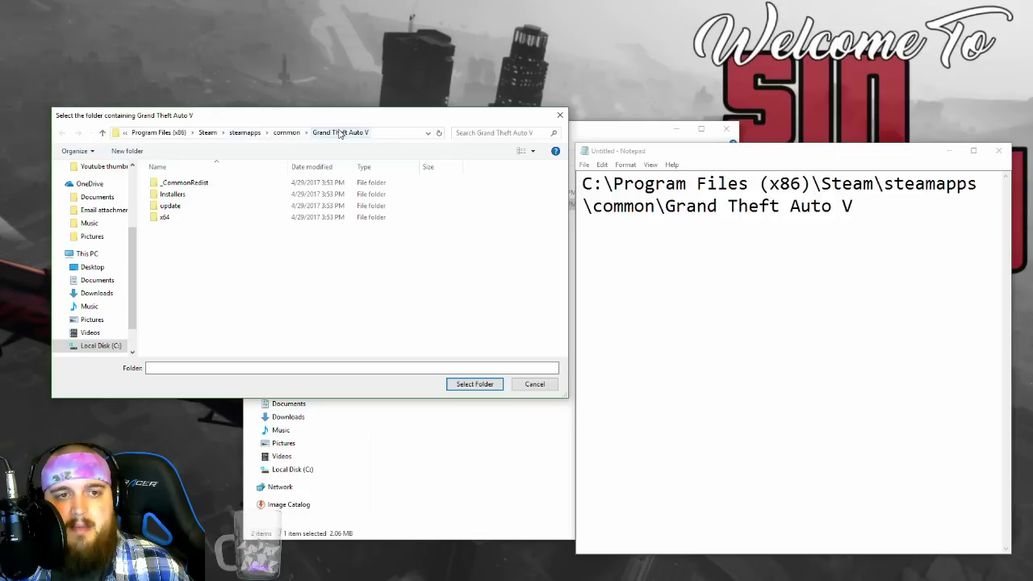
{"action": "left_click", "coordinate": [285, 133]}
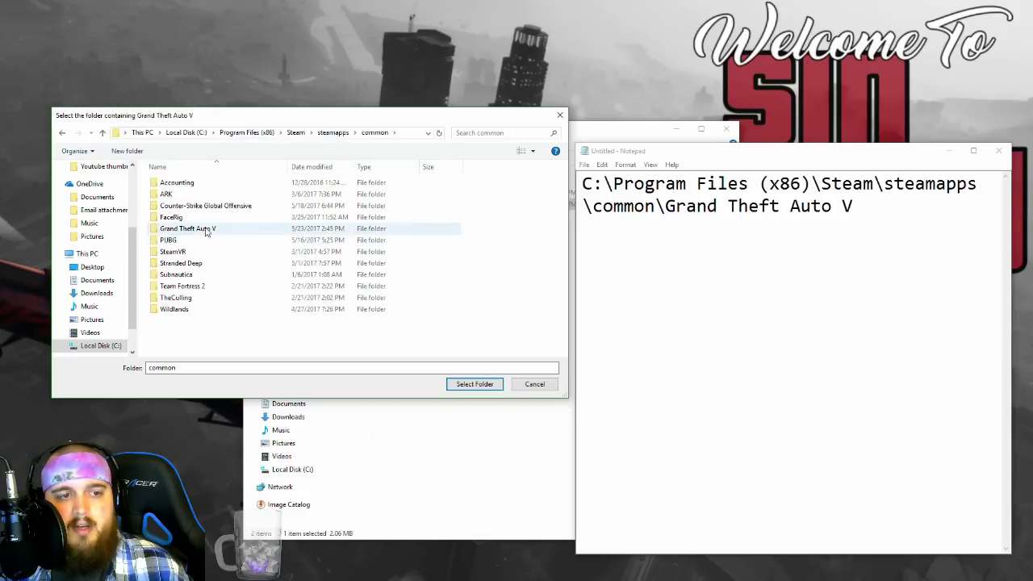
{"action": "left_click", "coordinate": [197, 229]}
{"action": "left_click", "coordinate": [482, 384]}
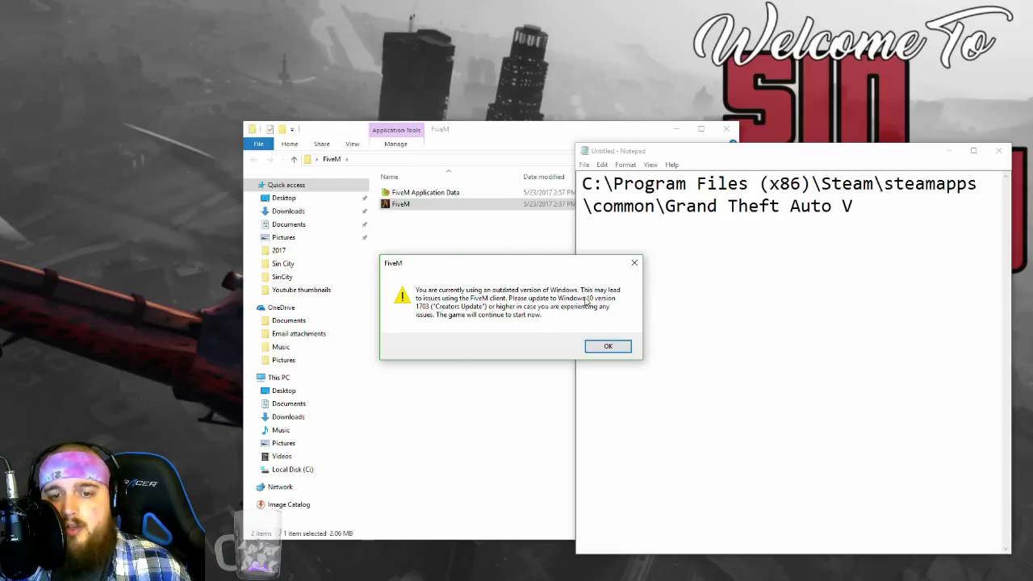
{"action": "left_click", "coordinate": [605, 346]}
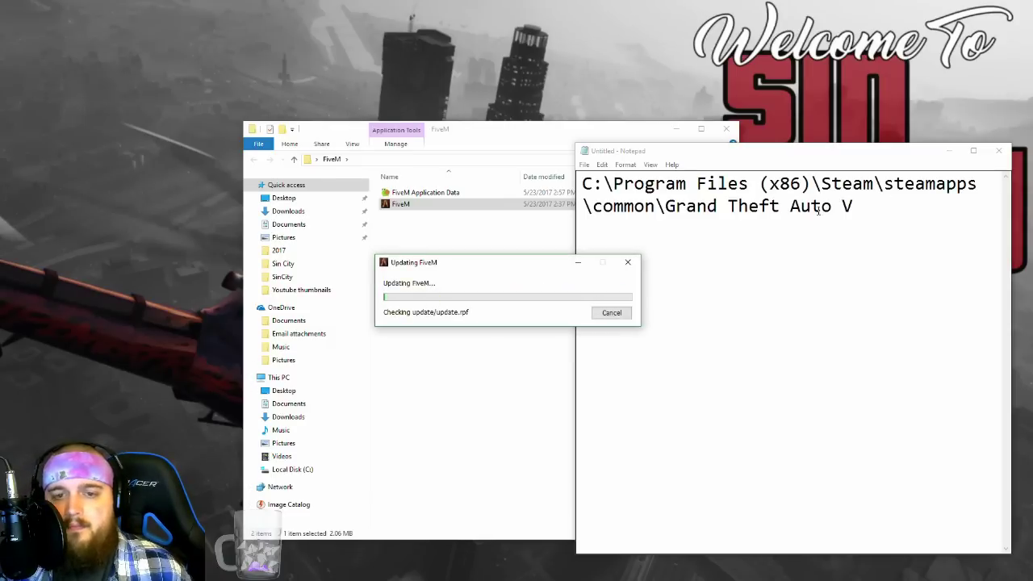
Step: Close the Notepad document without saving and place the FiveM update window beside the FiveM folder window
{"action": "left_click", "coordinate": [998, 150]}
{"action": "left_click", "coordinate": [524, 298]}
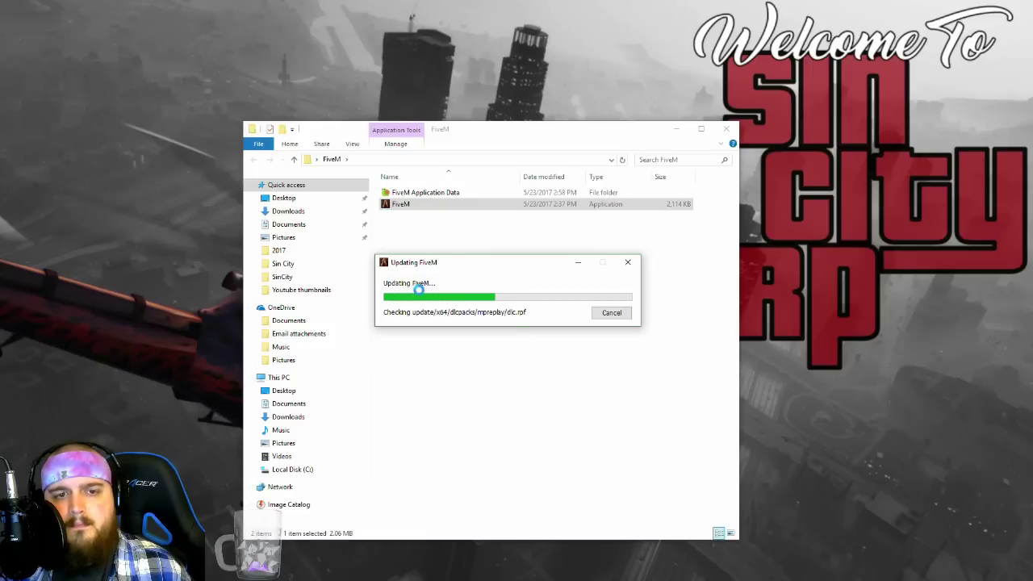
{"action": "left_click_drag", "start_coordinate": [442, 264], "coordinate": [764, 246]}
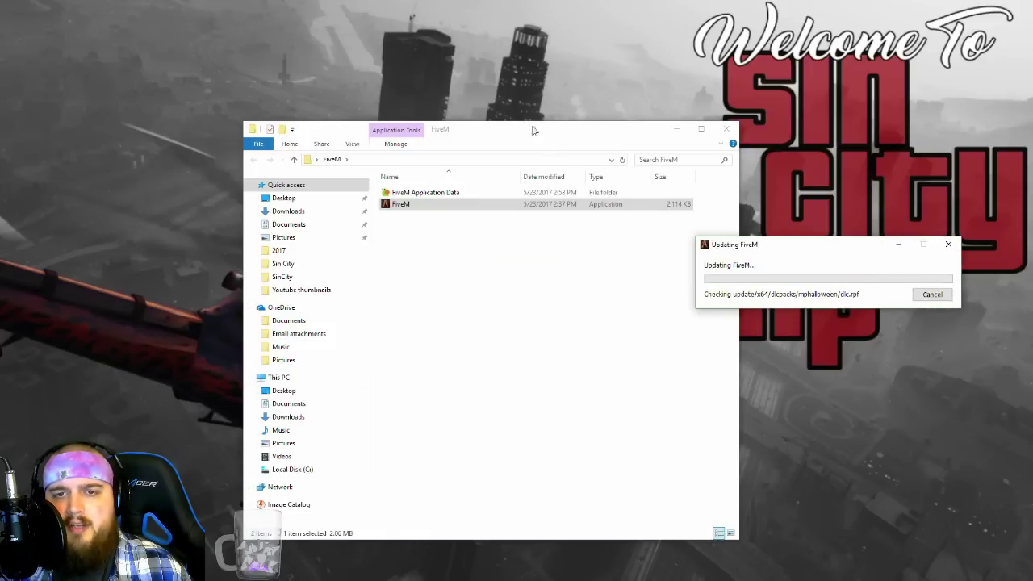
{"action": "left_click_drag", "start_coordinate": [535, 131], "coordinate": [459, 116]}
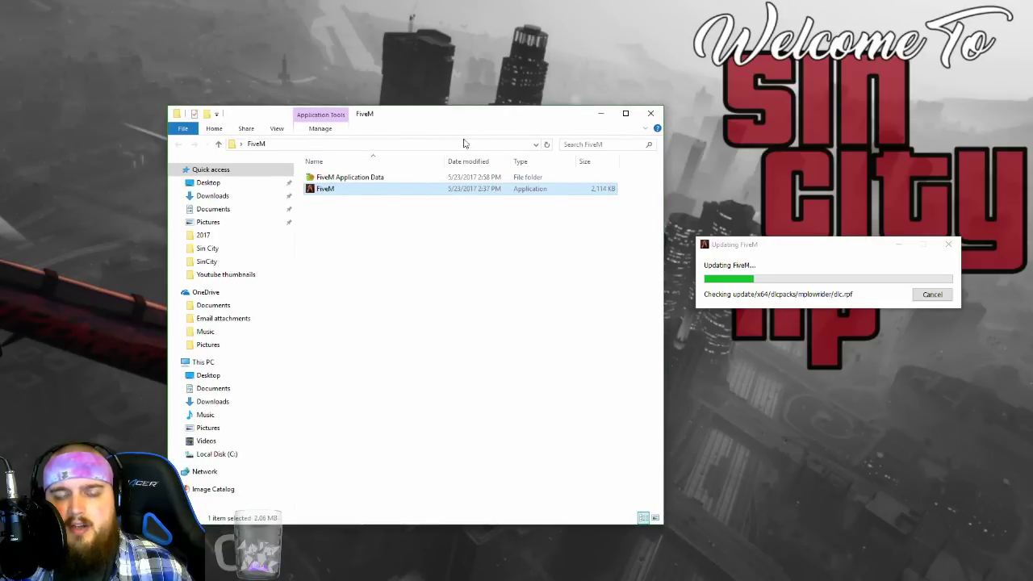
{"action": "left_click", "coordinate": [412, 332]}
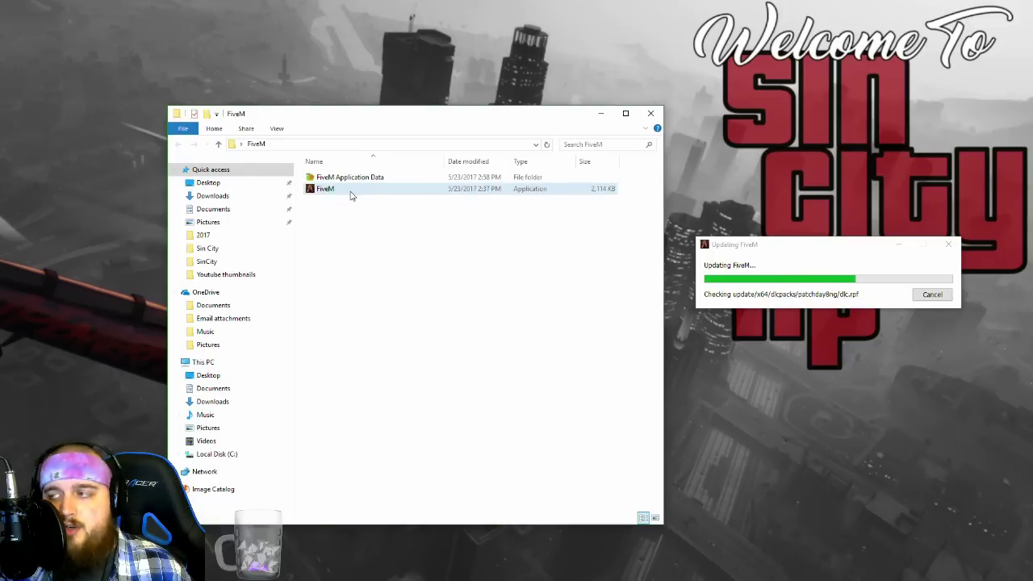
Step: Agree to let FiveM update the outdated game cache
{"action": "left_click_drag", "start_coordinate": [851, 152], "coordinate": [741, 167]}
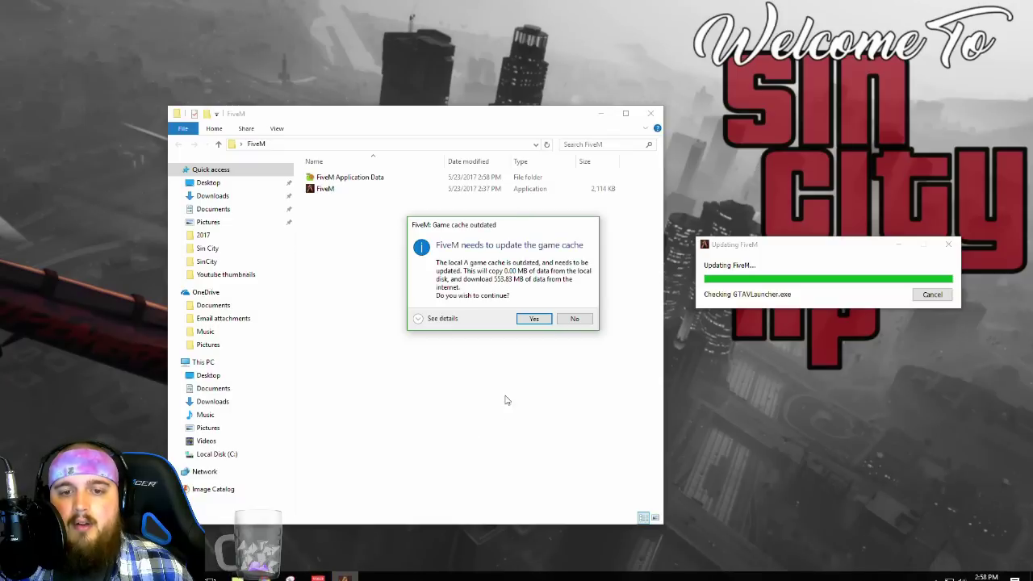
{"action": "left_click", "coordinate": [533, 318]}
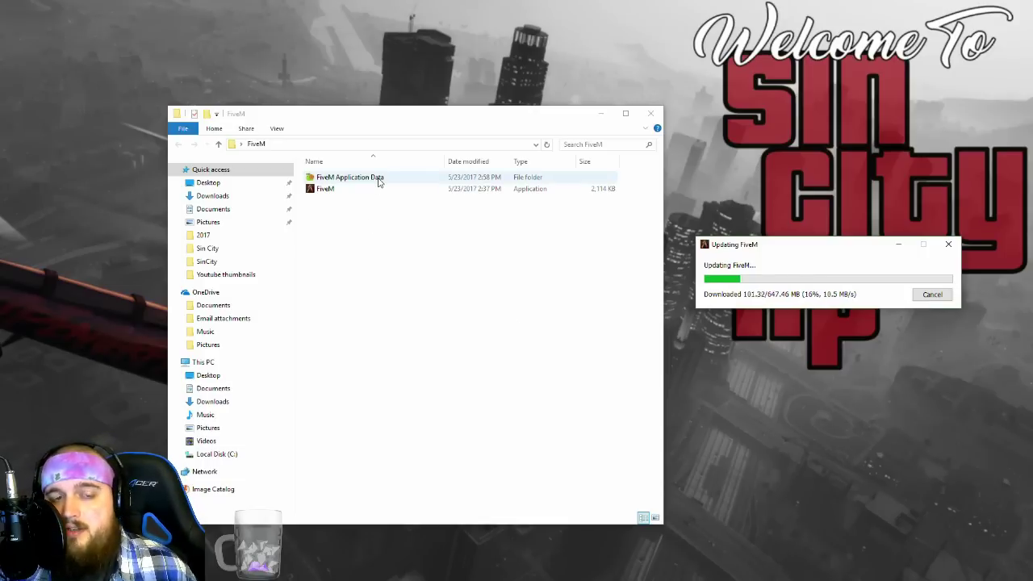
Step: Create a desktop folder named Citizen and place it just above the FiveM update window
{"action": "right_click", "coordinate": [753, 118]}
{"action": "mouse_move", "coordinate": [789, 224]}
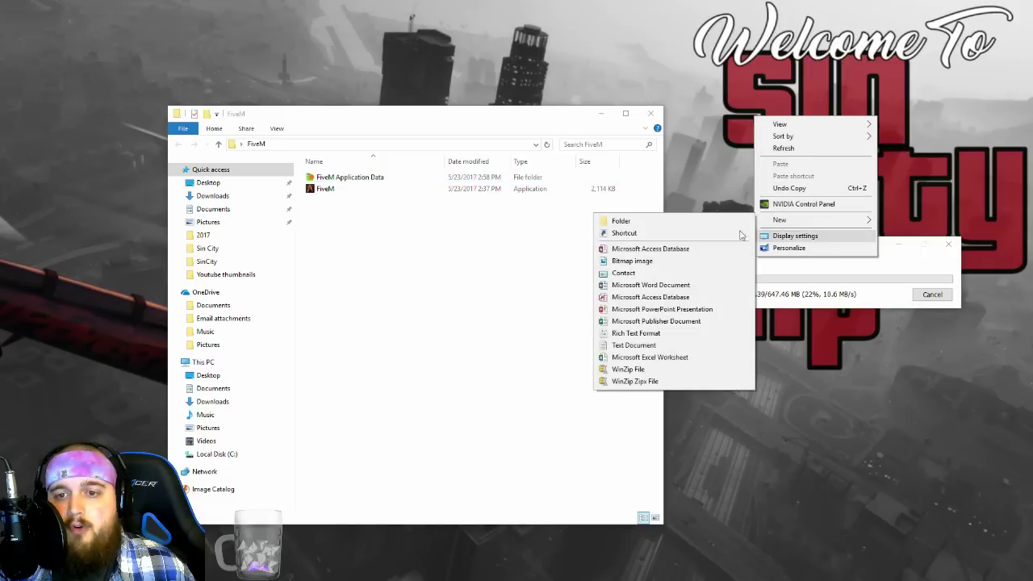
{"action": "left_click", "coordinate": [694, 224]}
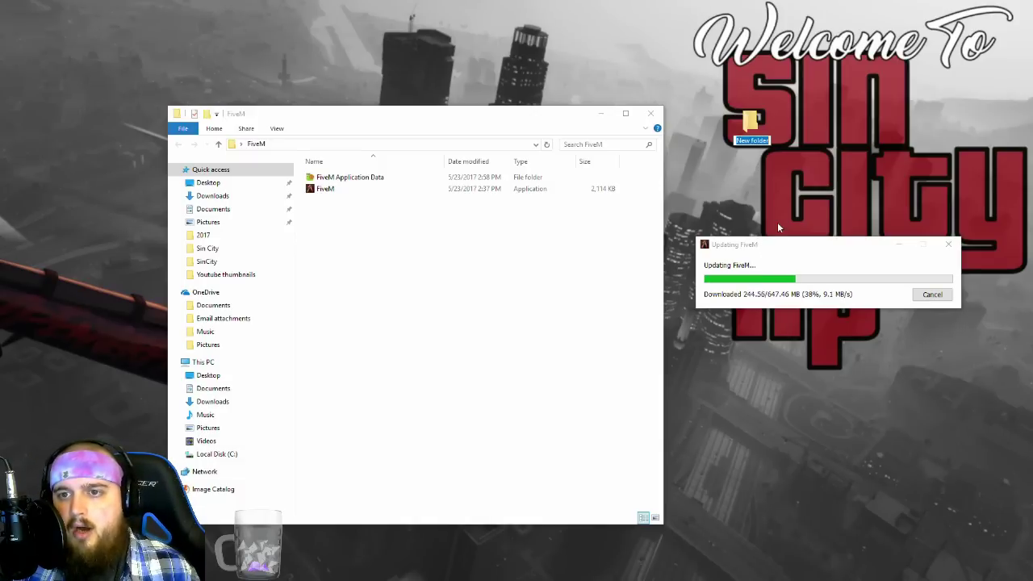
{"action": "type", "text": "Citize"}
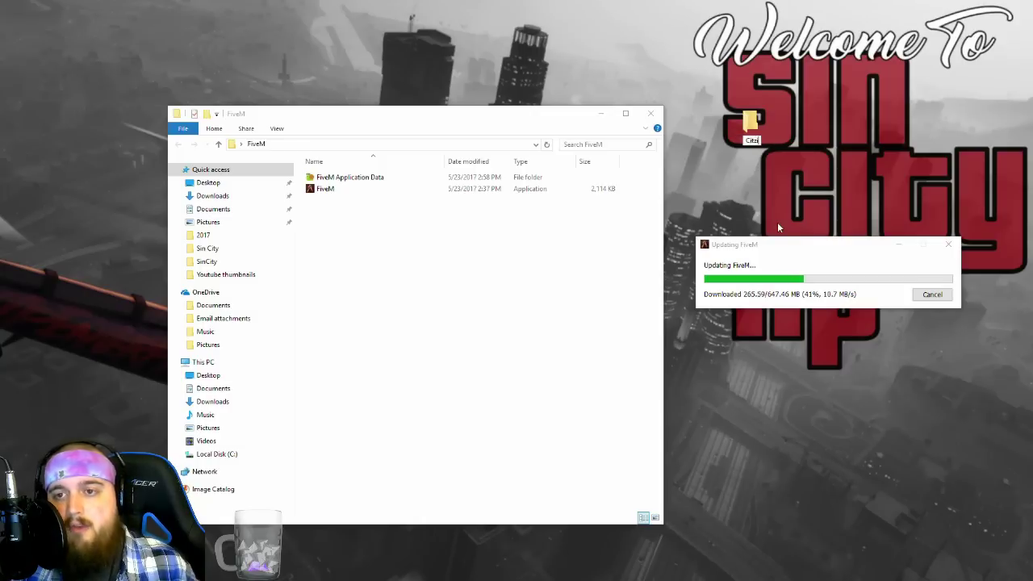
{"action": "type", "text": "n"}
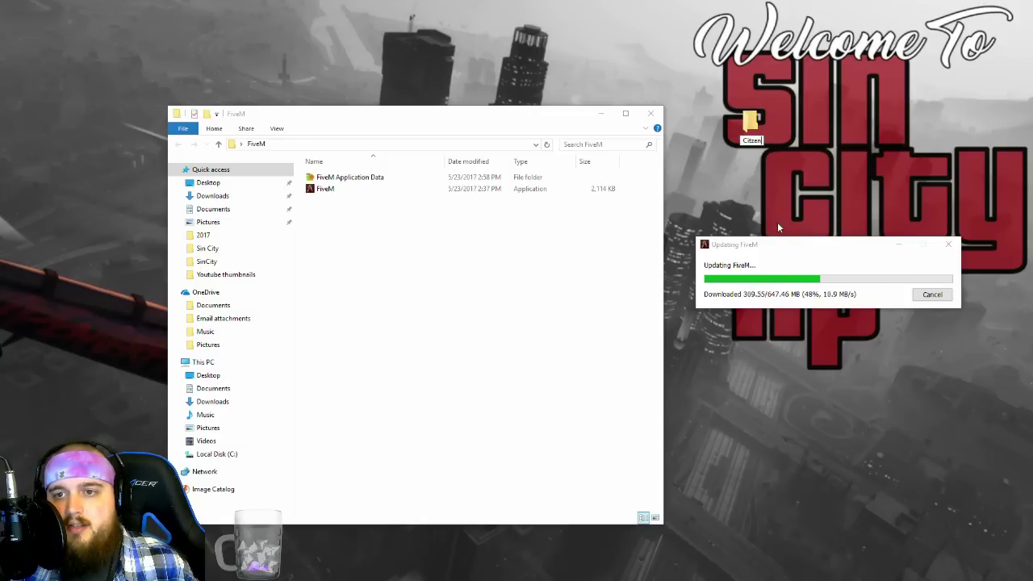
{"action": "key", "text": "BackSpace"}
{"action": "key", "text": "BackSpace"}
{"action": "type", "text": "izen"}
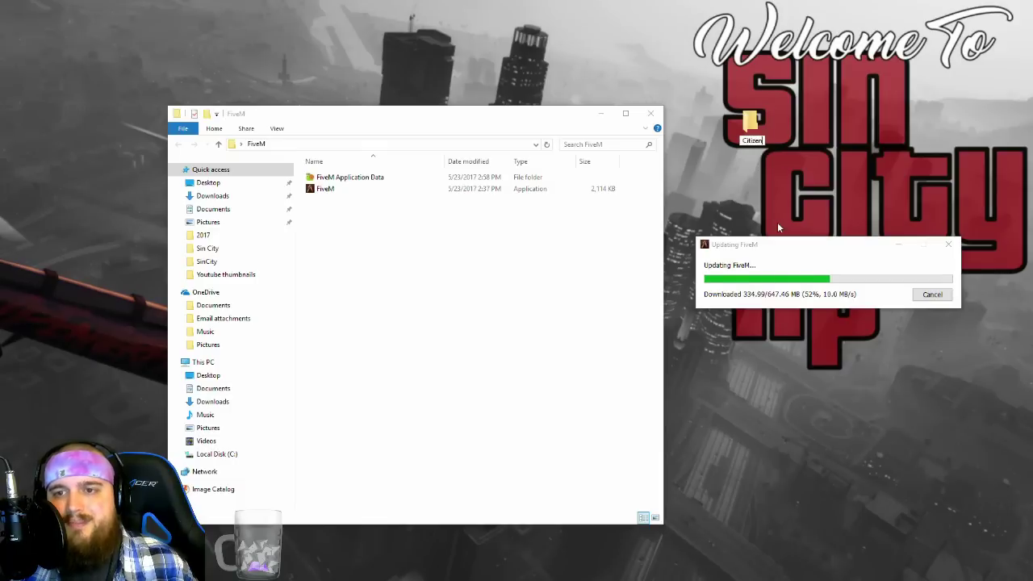
{"action": "key", "text": "Return"}
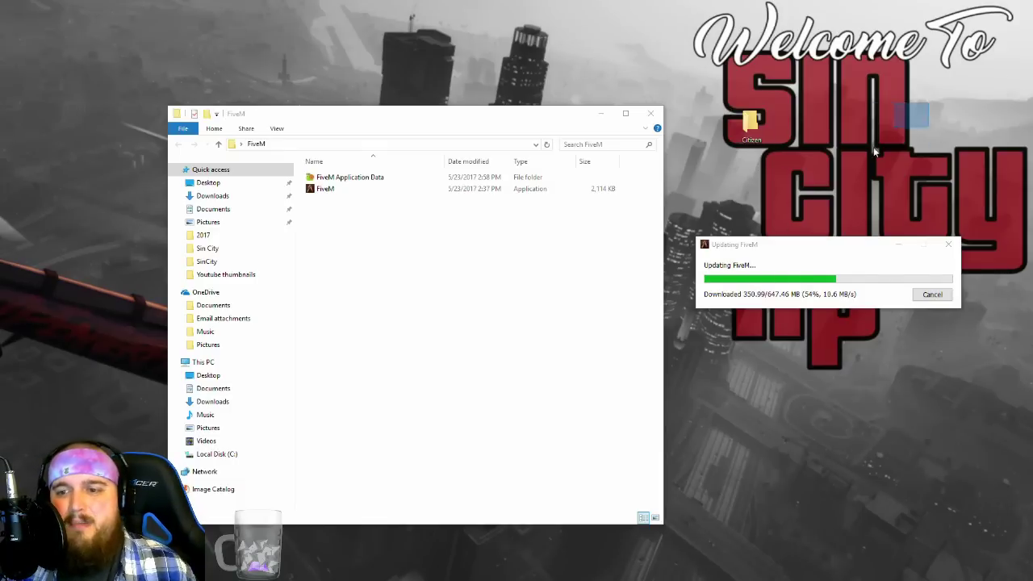
{"action": "left_click_drag", "start_coordinate": [751, 122], "coordinate": [832, 154]}
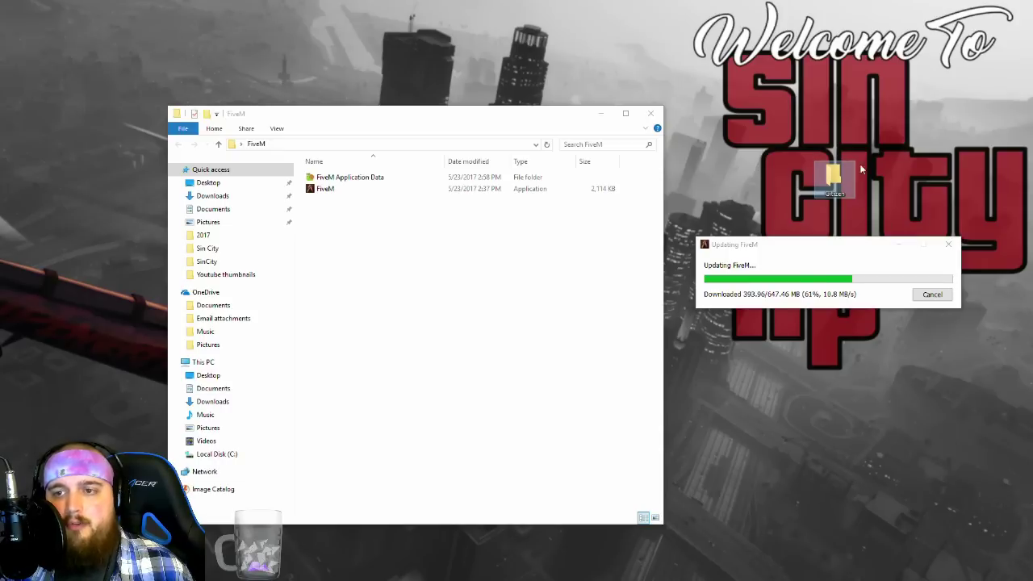
Step: Open the FiveM Application Data folder and drop the desktop Citizen folder onto its citizen folder
{"action": "left_click", "coordinate": [465, 318]}
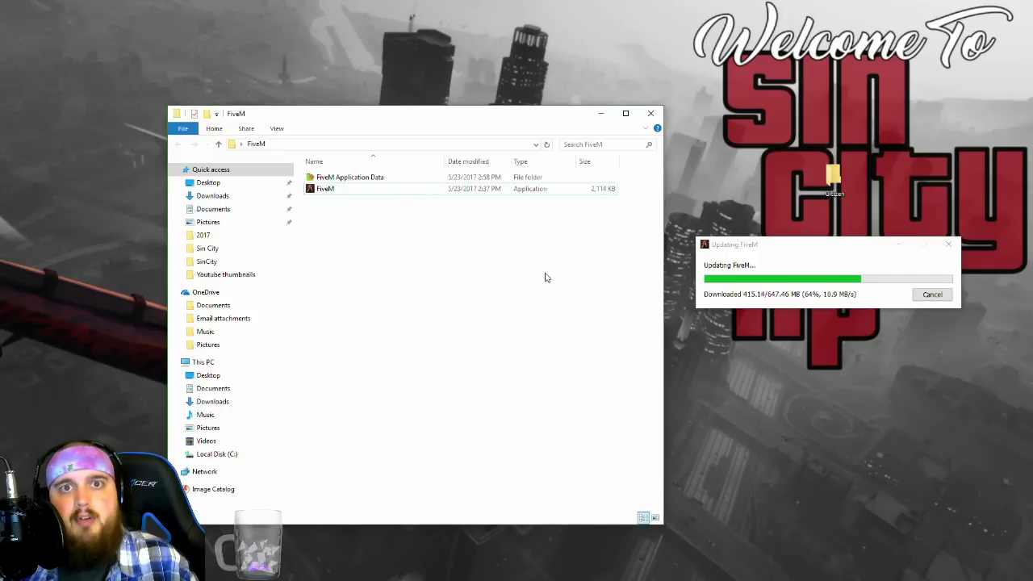
{"action": "left_click", "coordinate": [352, 179]}
{"action": "double_click", "coordinate": [351, 179]}
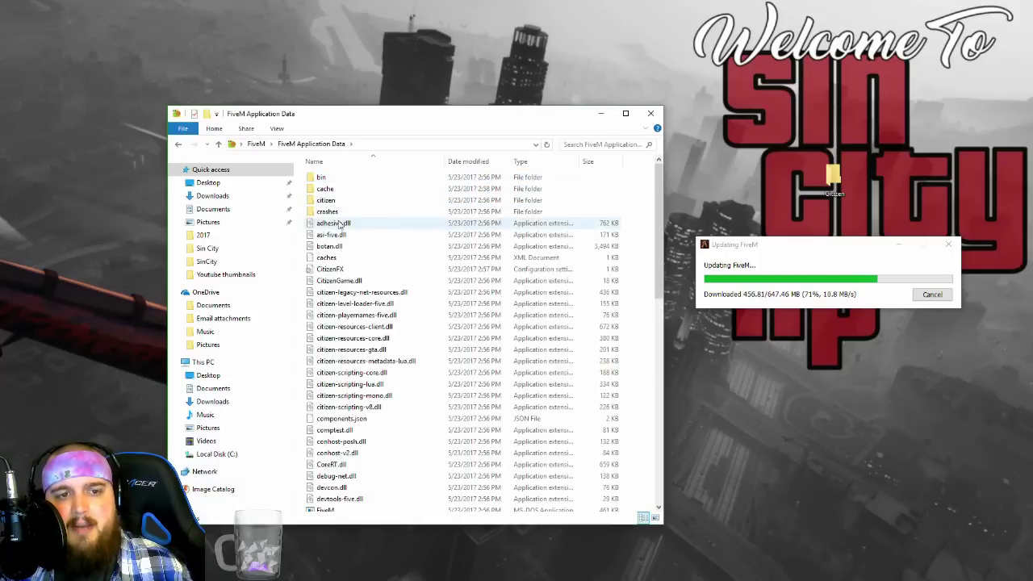
{"action": "left_click", "coordinate": [350, 203]}
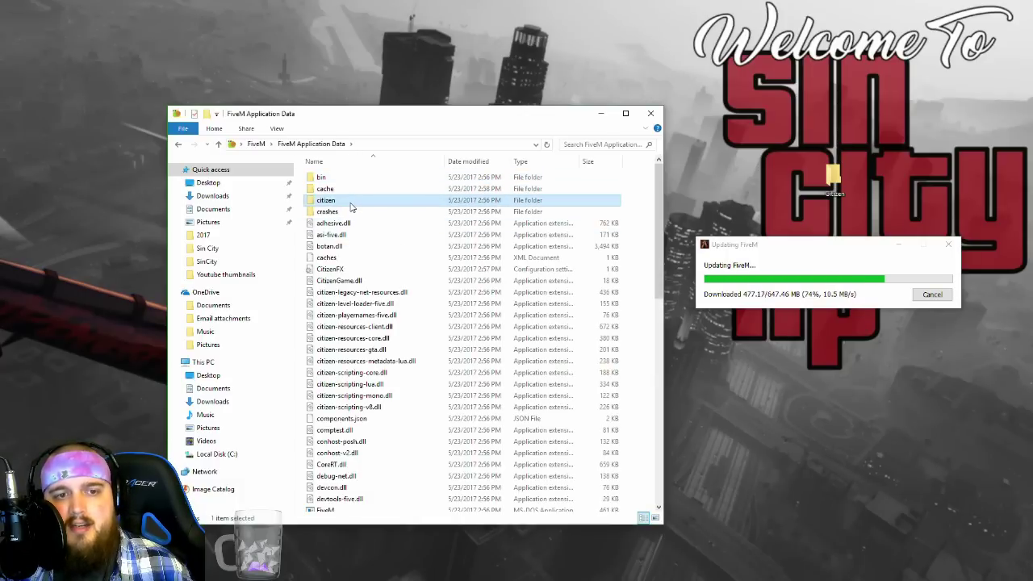
{"action": "left_click", "coordinate": [825, 194]}
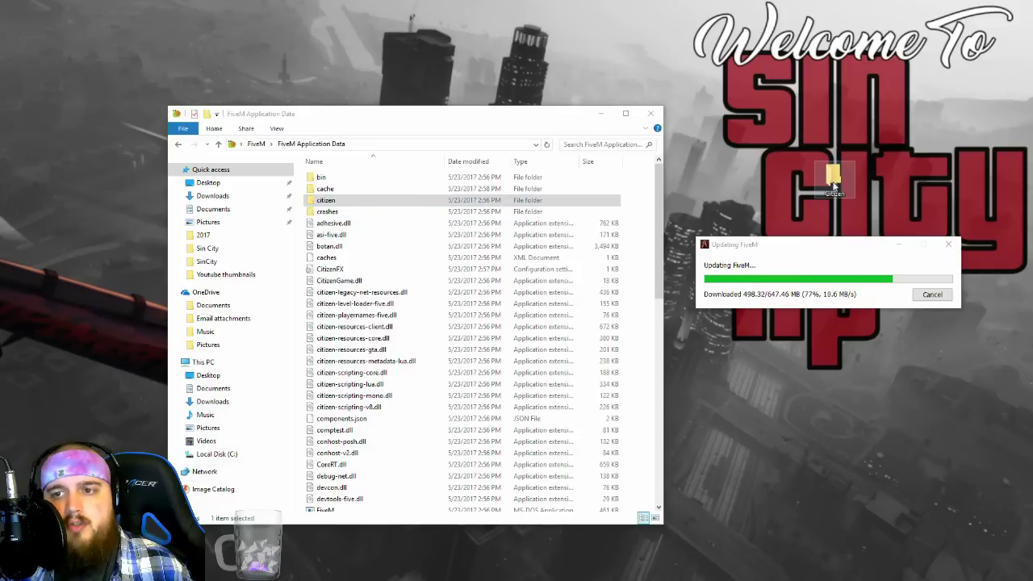
{"action": "left_click_drag", "start_coordinate": [824, 193], "coordinate": [389, 202]}
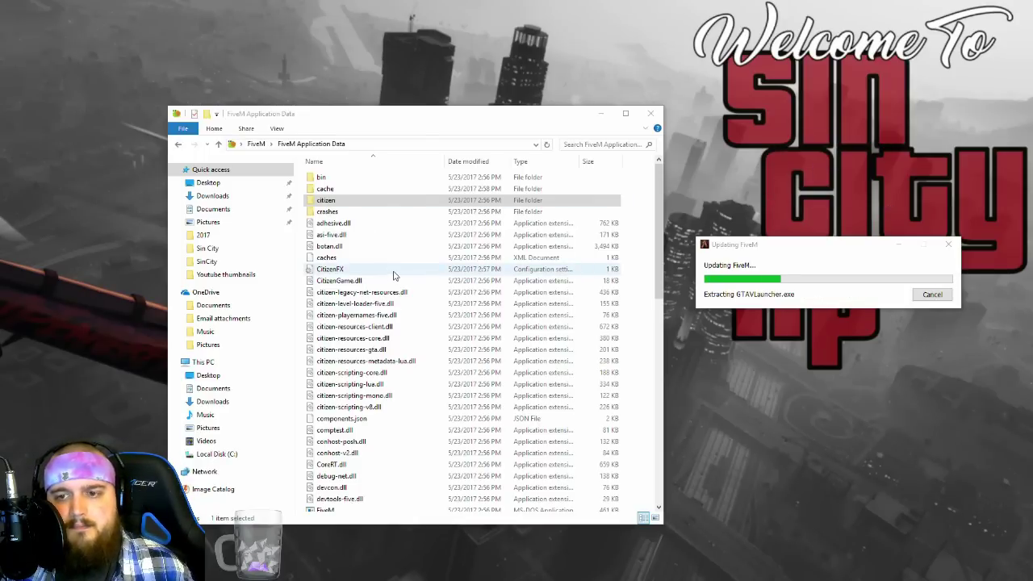
Step: Go back to the main FiveM folder and bring the FiveM update window to the front
{"action": "key", "text": "BackSpace"}
{"action": "left_click_drag", "start_coordinate": [433, 260], "coordinate": [317, 395]}
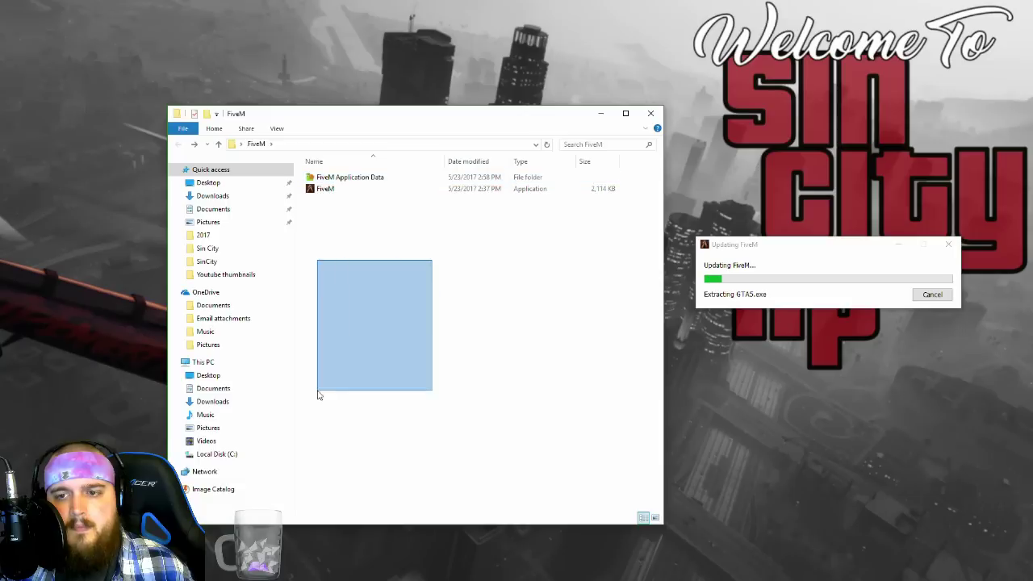
{"action": "left_click", "coordinate": [787, 249]}
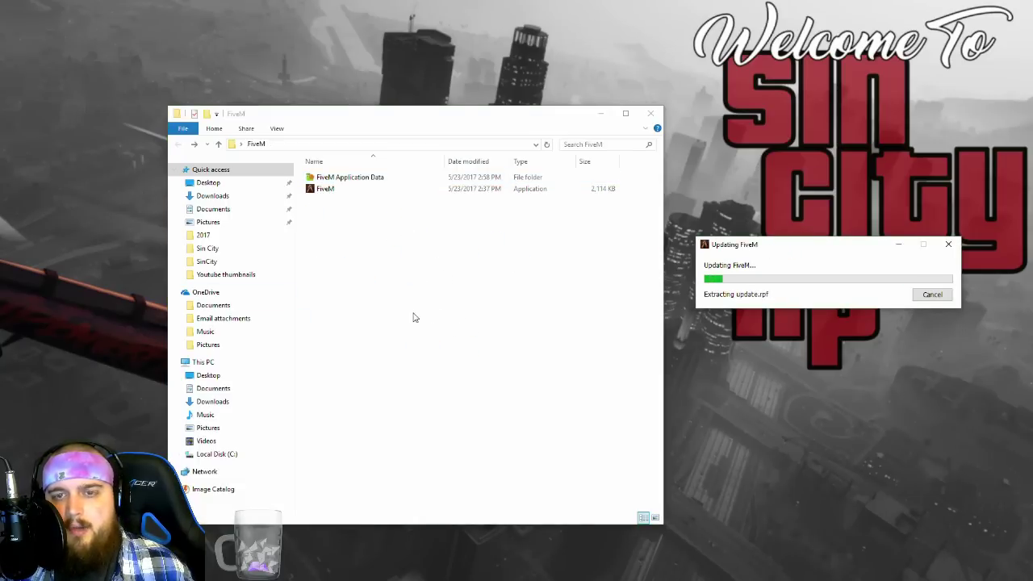
Step: Launch Remote Desktop Connection and connect to the saved server computer
{"action": "key", "text": "super"}
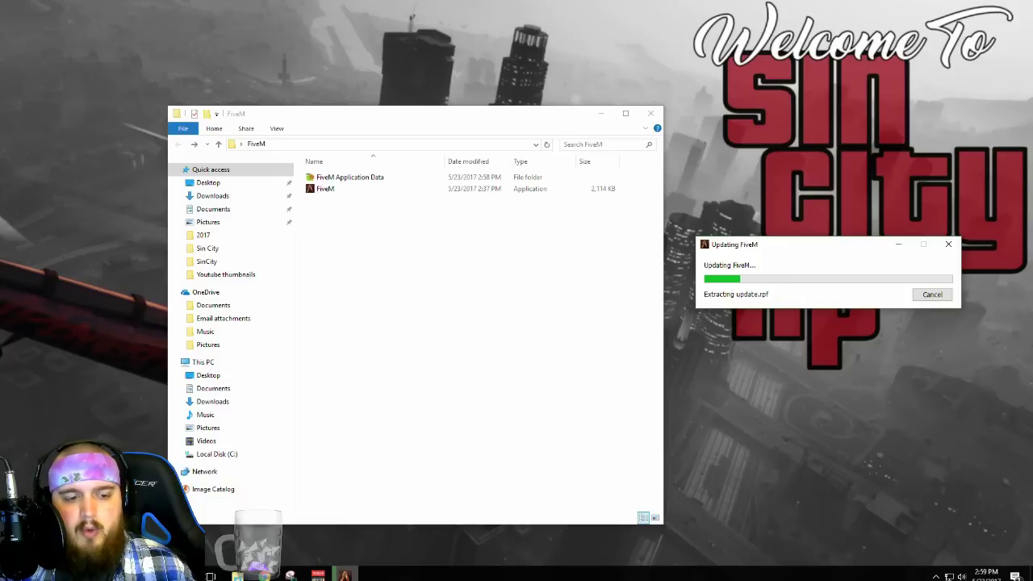
{"action": "type", "text": "rdp"}
{"action": "key", "text": "Return"}
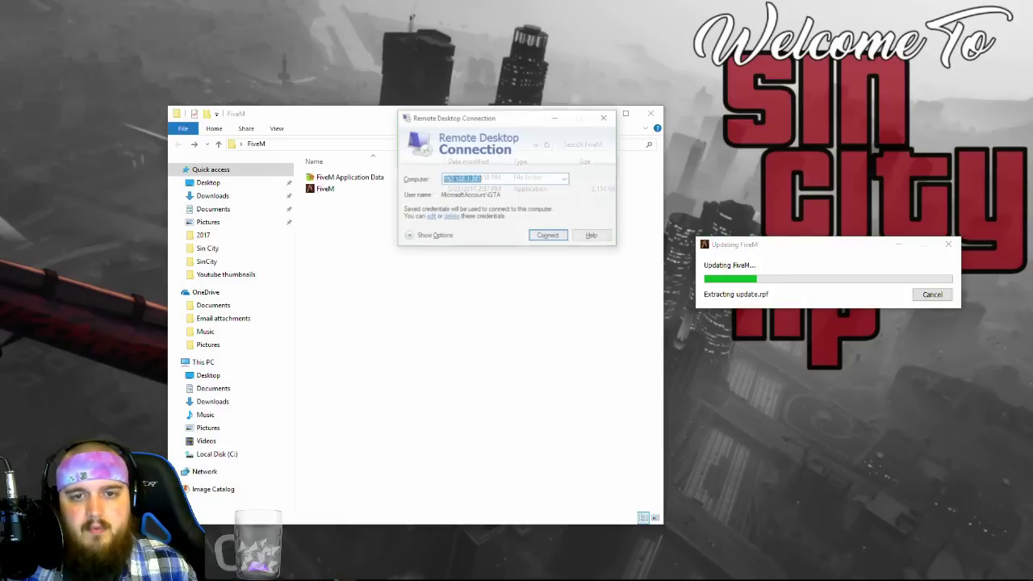
{"action": "key", "text": "Return"}
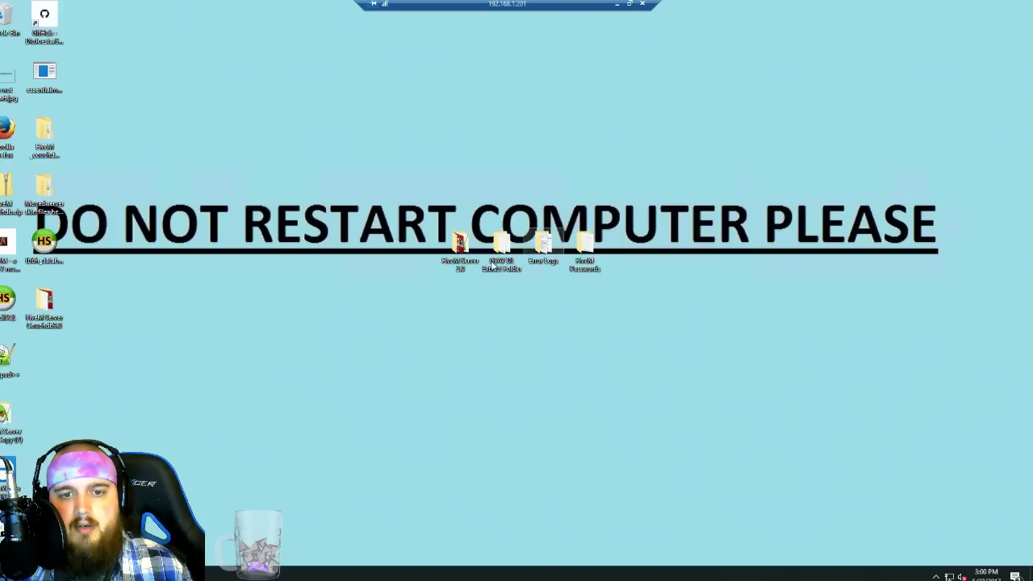
Step: Start the FiveM server with run.bat from the FiveM Server 2.0 folder and close that folder
{"action": "double_click", "coordinate": [458, 250]}
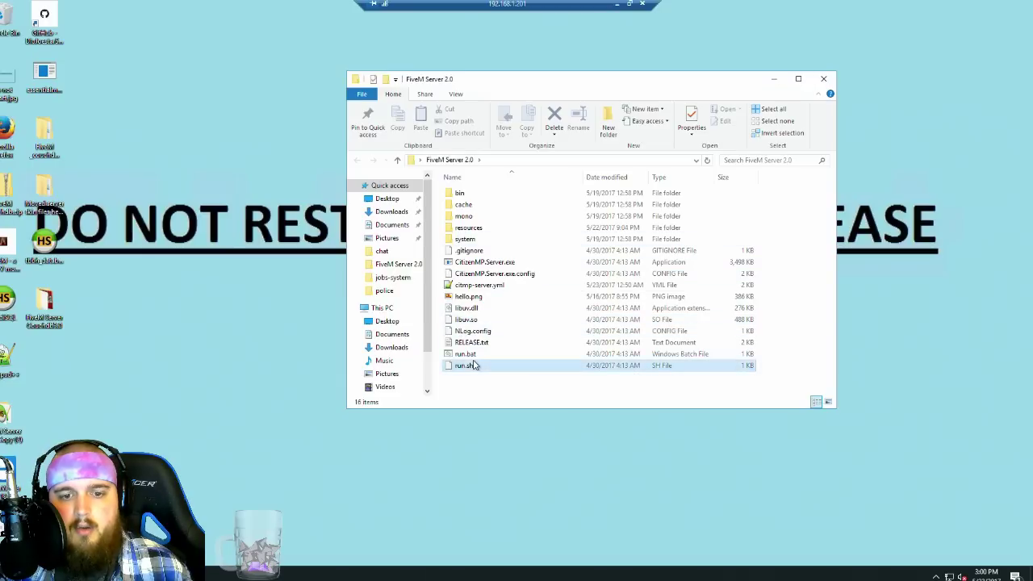
{"action": "left_click", "coordinate": [472, 357]}
{"action": "double_click", "coordinate": [473, 358]}
{"action": "left_click", "coordinate": [823, 79]}
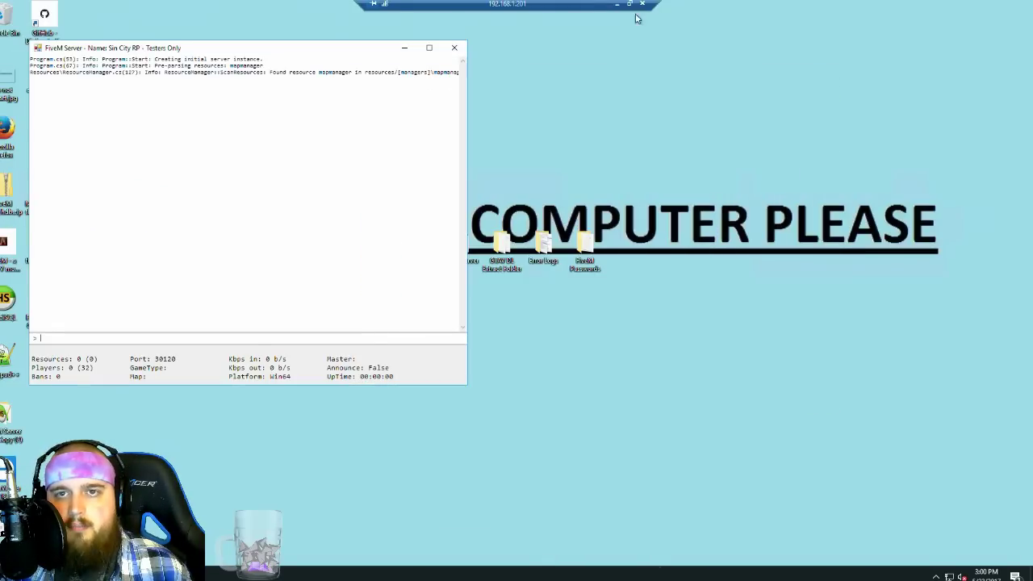
Step: Minimize the remote desktop session and close the FiveM folder window on the local desktop
{"action": "left_click", "coordinate": [618, 8]}
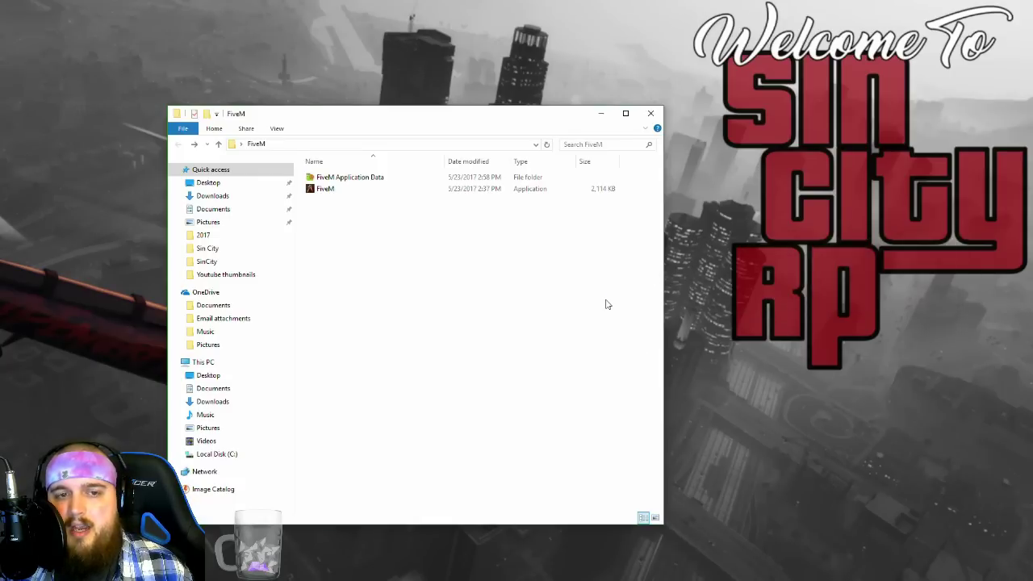
{"action": "left_click_drag", "start_coordinate": [523, 114], "coordinate": [561, 97]}
{"action": "left_click", "coordinate": [693, 104]}
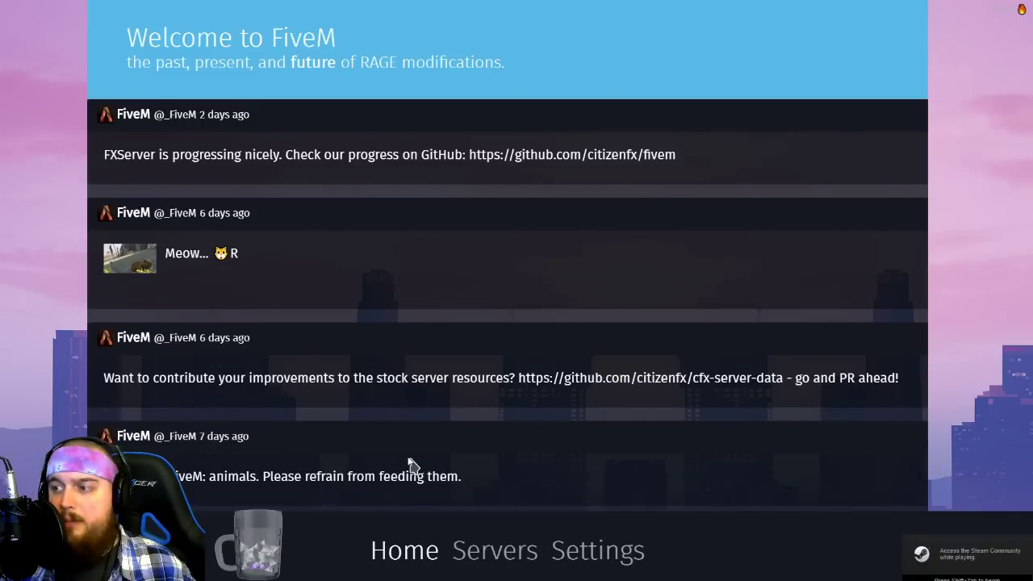
Step: Enter the player's own handle as the player name in FiveM's settings
{"action": "left_click", "coordinate": [610, 560]}
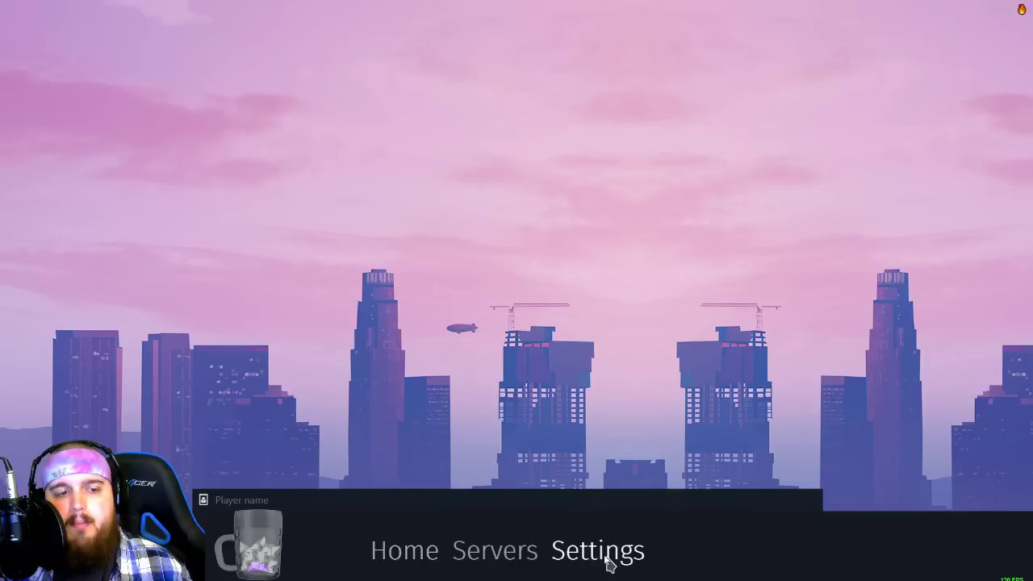
{"action": "left_click", "coordinate": [429, 507]}
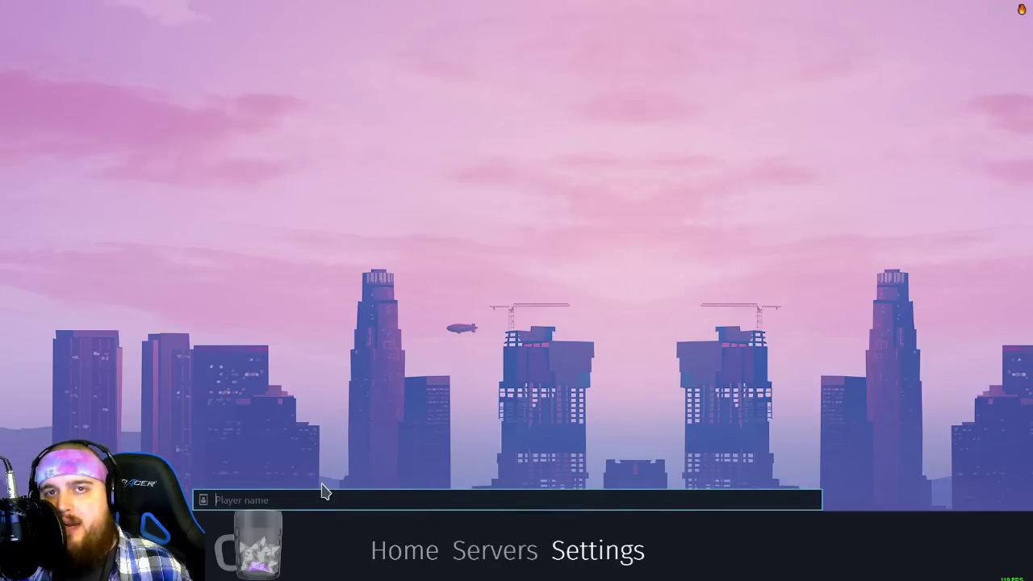
{"action": "type", "text": "TieDyeDudeTV"}
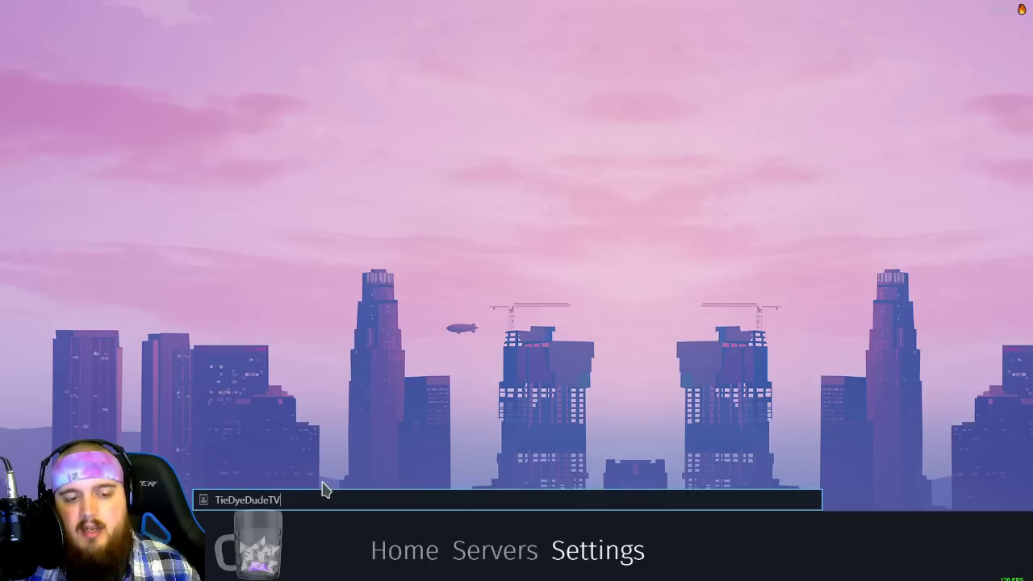
{"action": "left_click", "coordinate": [342, 461]}
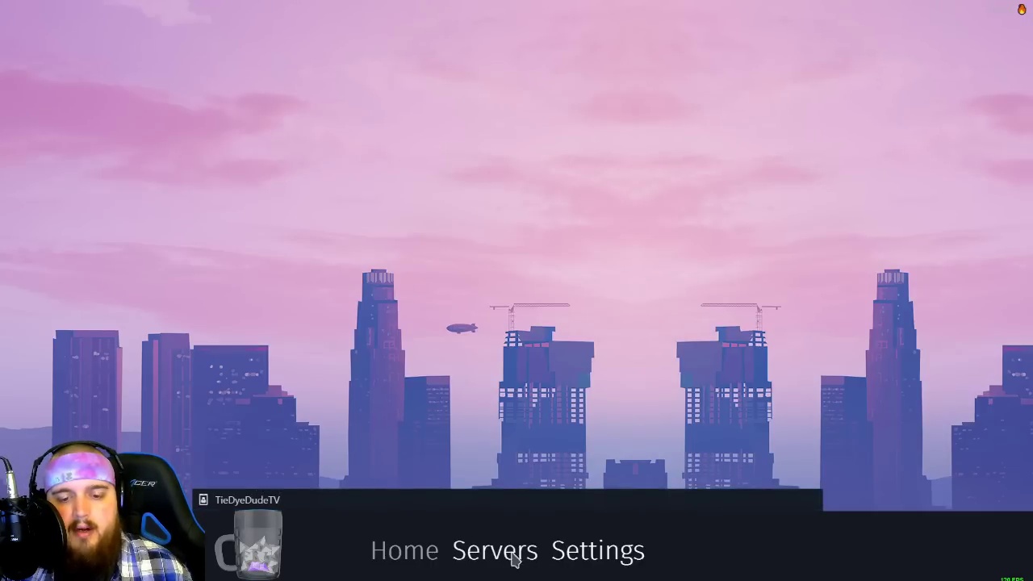
Step: Browse the FiveM server list and filter it by the name "Sin City"
{"action": "left_click", "coordinate": [496, 556]}
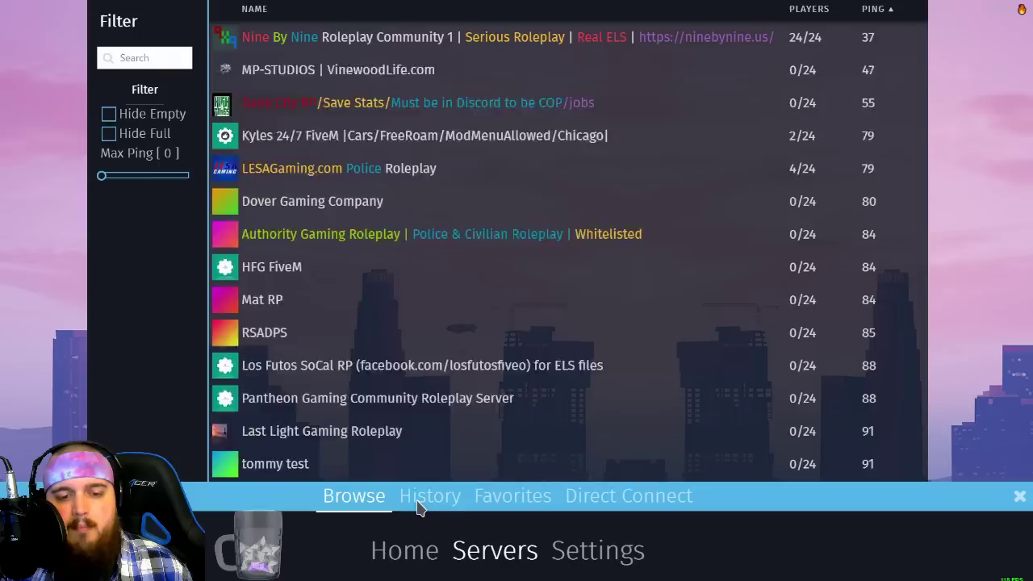
{"action": "left_click", "coordinate": [133, 58]}
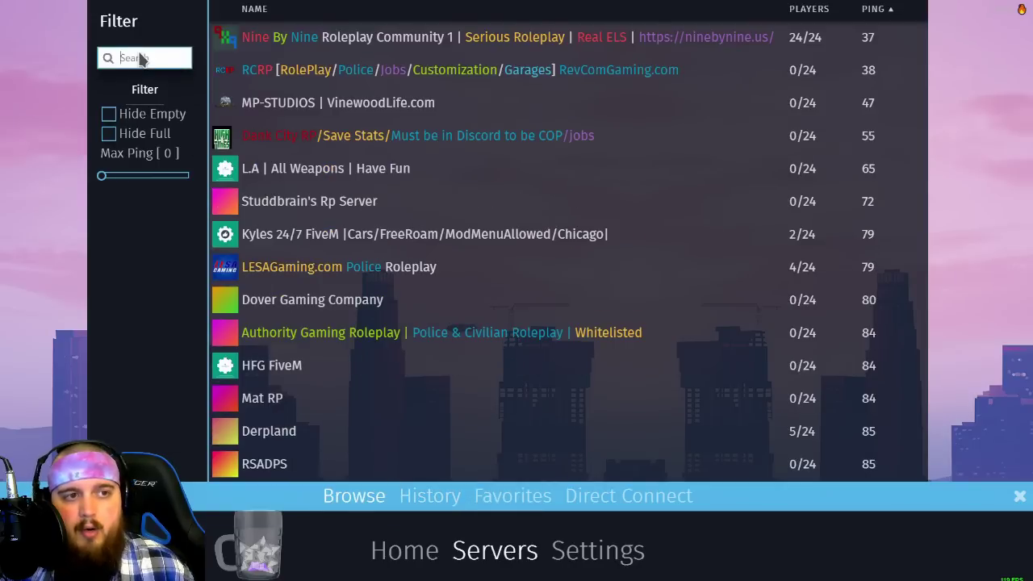
{"action": "type", "text": "SinC"}
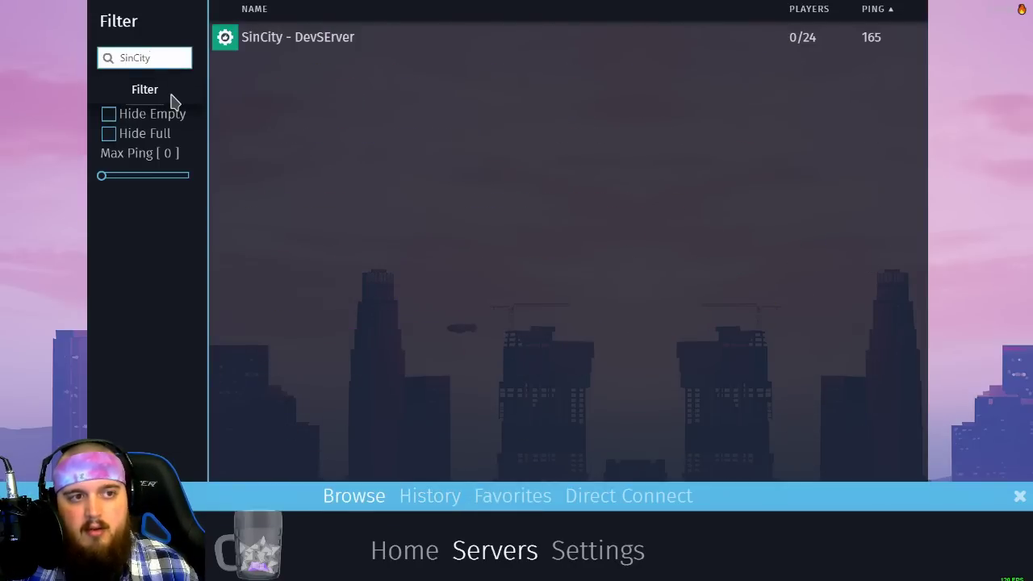
{"action": "key", "text": "BackSpace"}
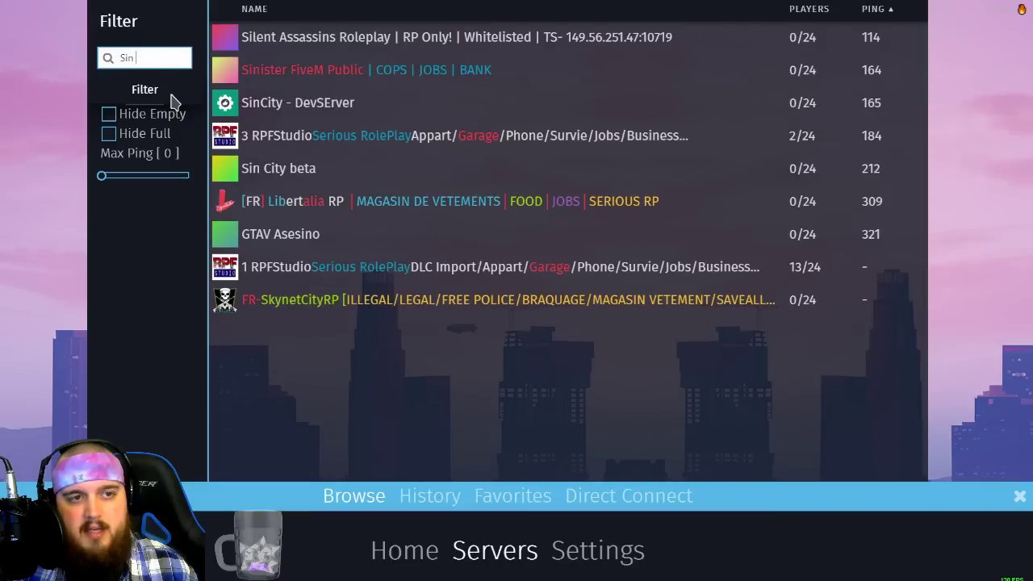
{"action": "type", "text": "City"}
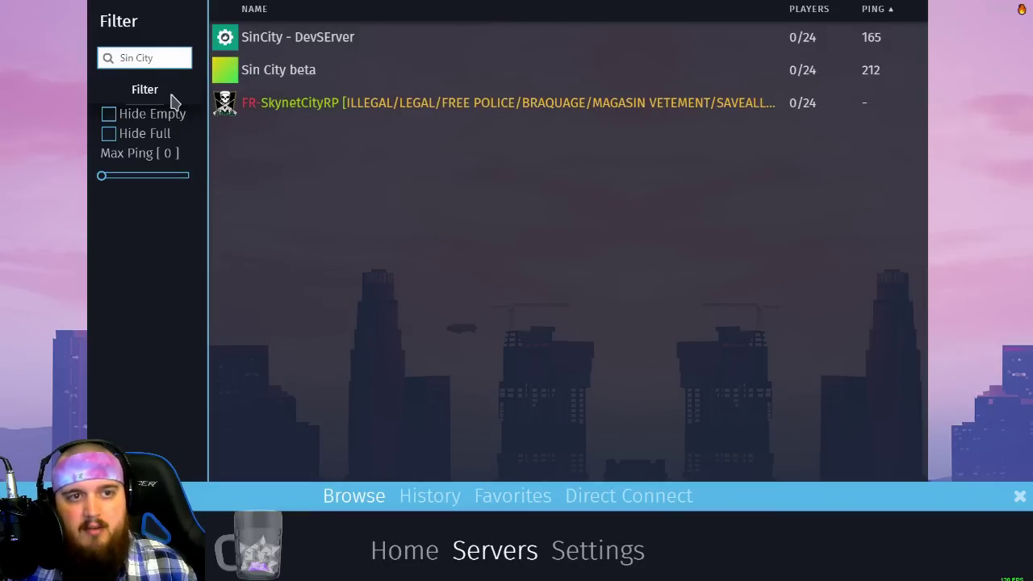